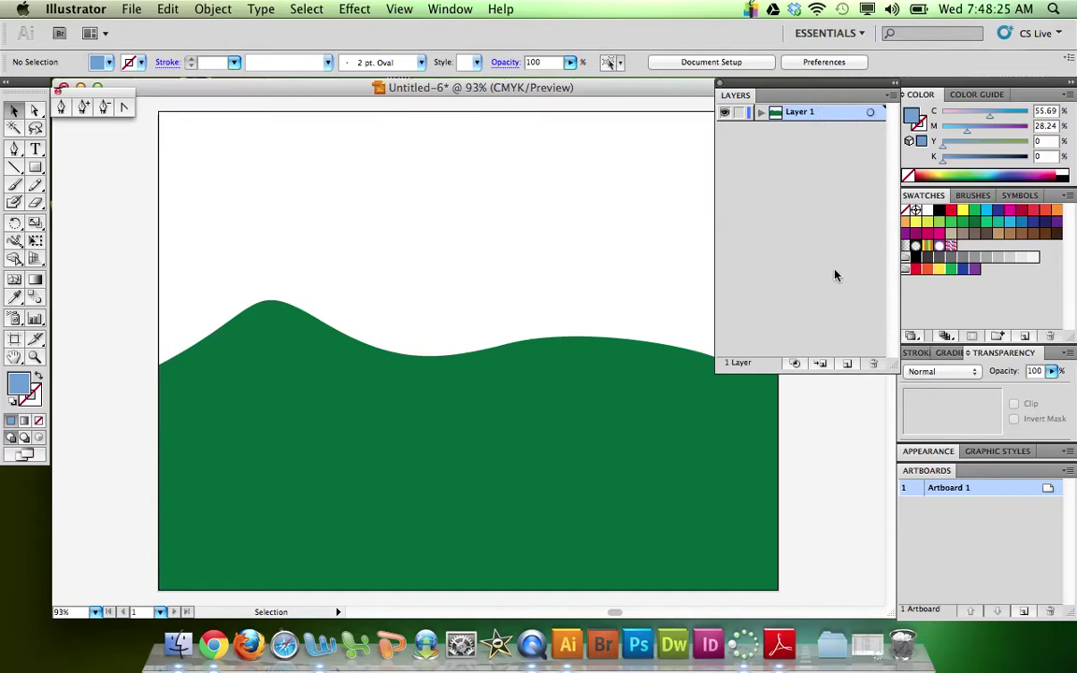
- Create a new layer above Layer 1 and draw a blue sky rectangle on it, spanning the artboard's width and overlapping the hills
{"action": "left_click", "coordinate": [846, 365]}
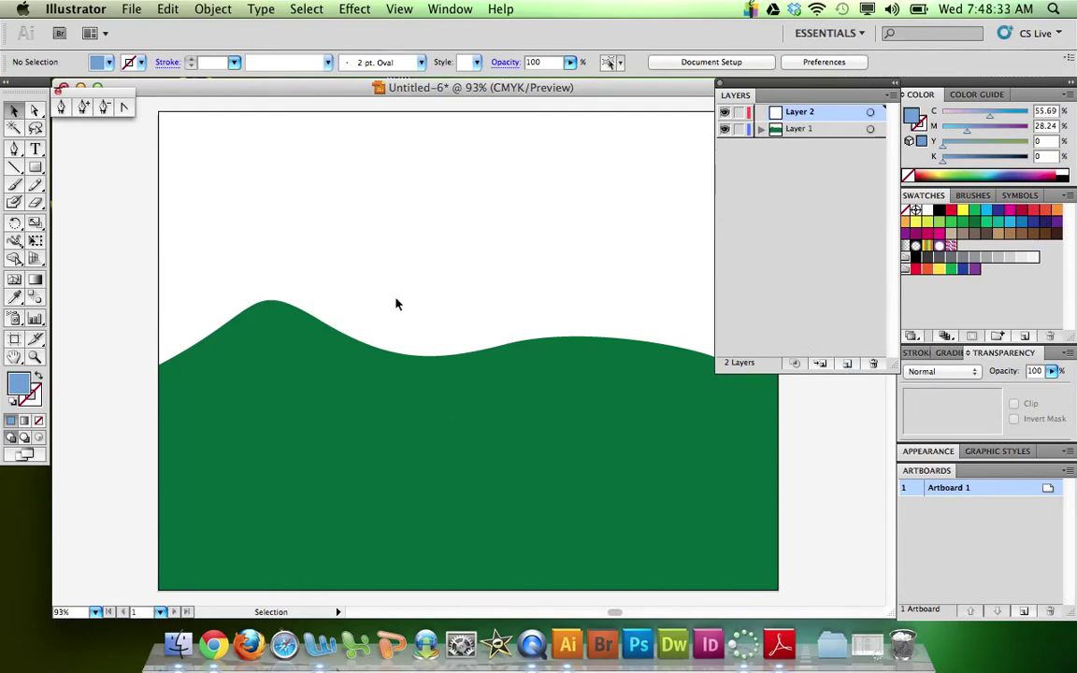
{"action": "left_click", "coordinate": [36, 169]}
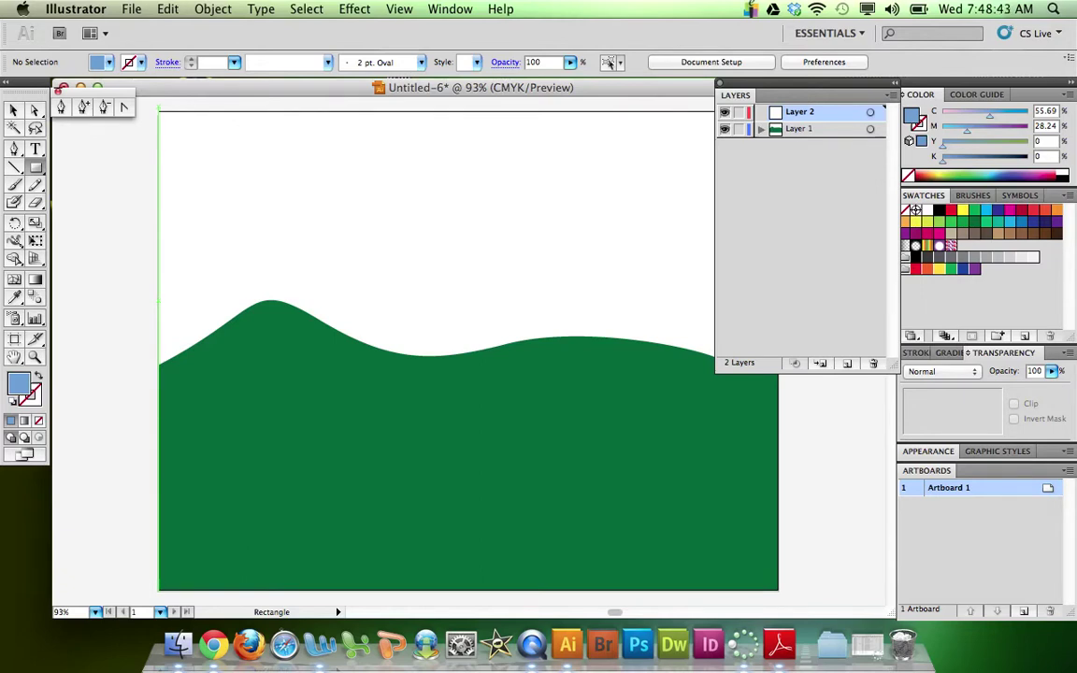
{"action": "left_click_drag", "start_coordinate": [159, 110], "coordinate": [778, 388]}
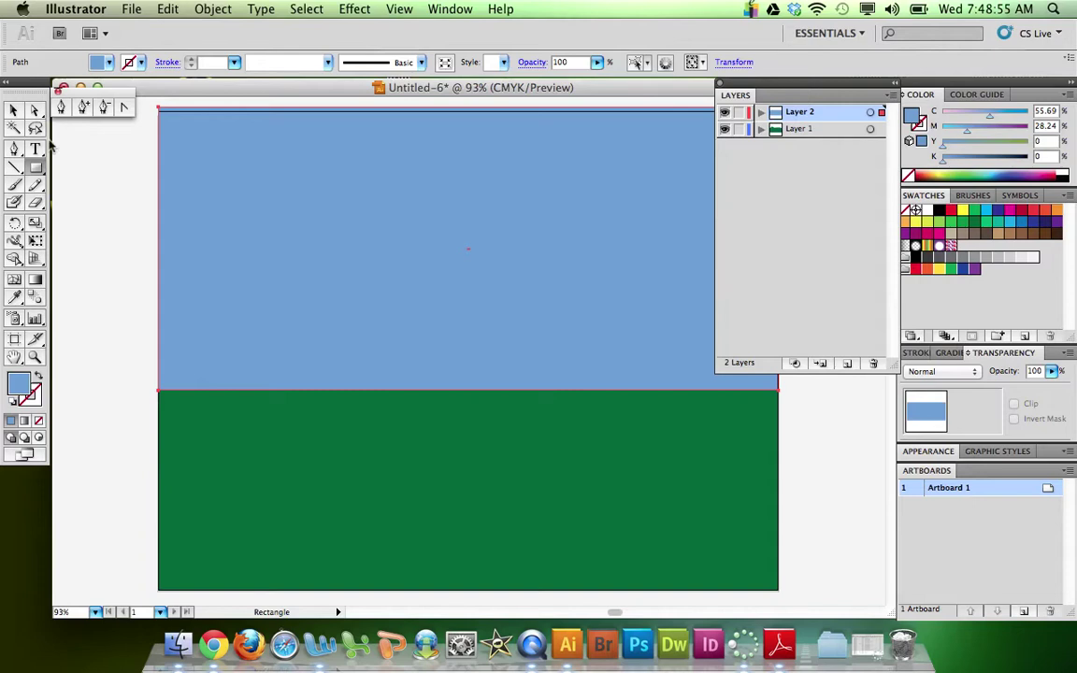
- Send the sky rectangle to the back of its layer and move Layer 2 below Layer 1
{"action": "left_click", "coordinate": [13, 110]}
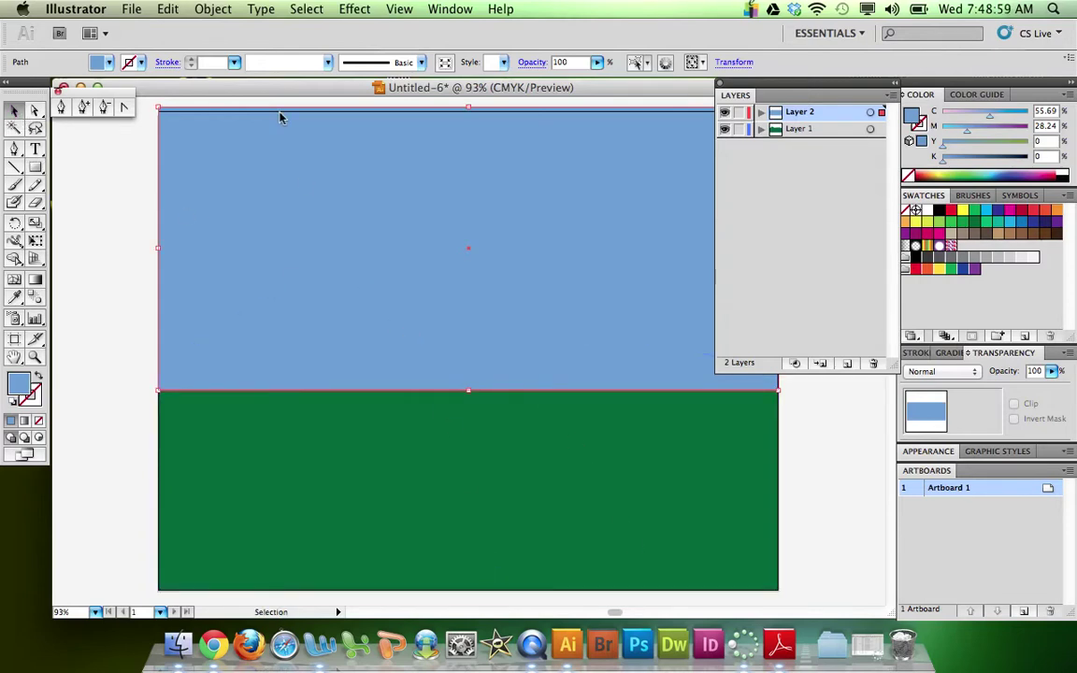
{"action": "left_click", "coordinate": [213, 8]}
{"action": "mouse_move", "coordinate": [226, 46]}
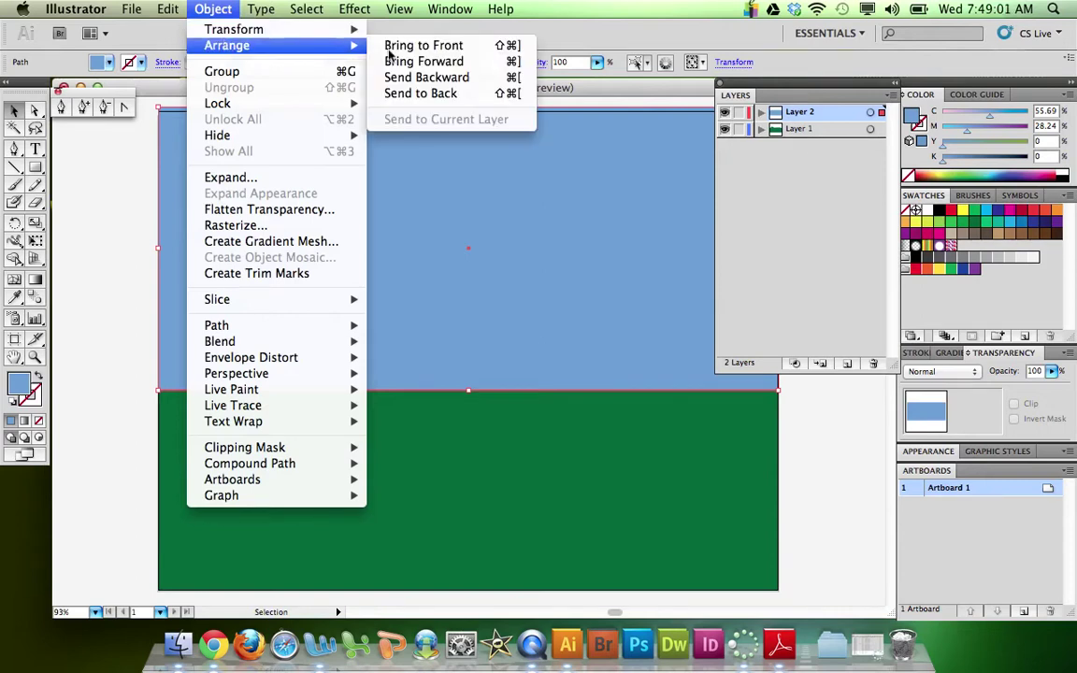
{"action": "left_click", "coordinate": [433, 94]}
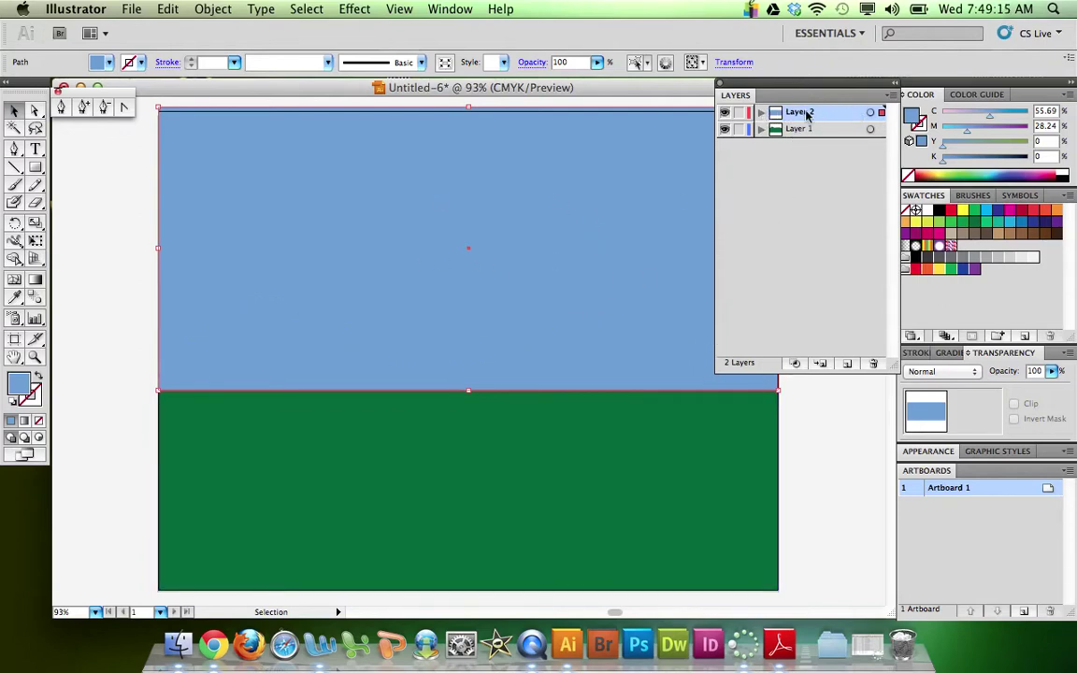
{"action": "left_click_drag", "start_coordinate": [815, 112], "coordinate": [817, 143]}
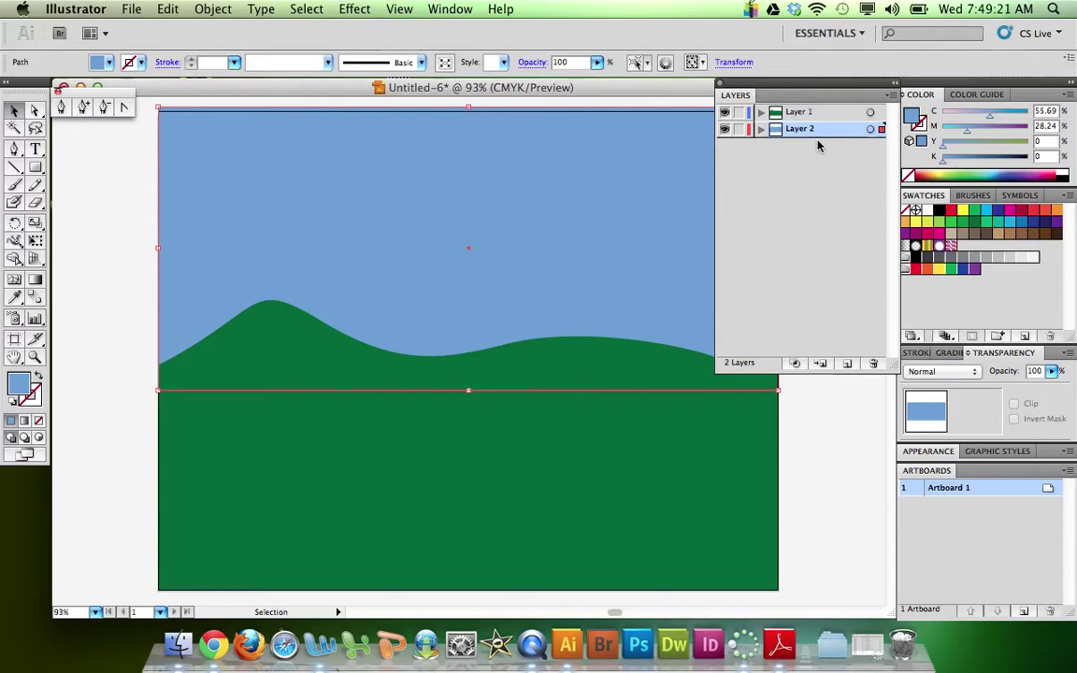
- Delete Layer 2 together with its artwork and undo the deletion
{"action": "left_click", "coordinate": [874, 364]}
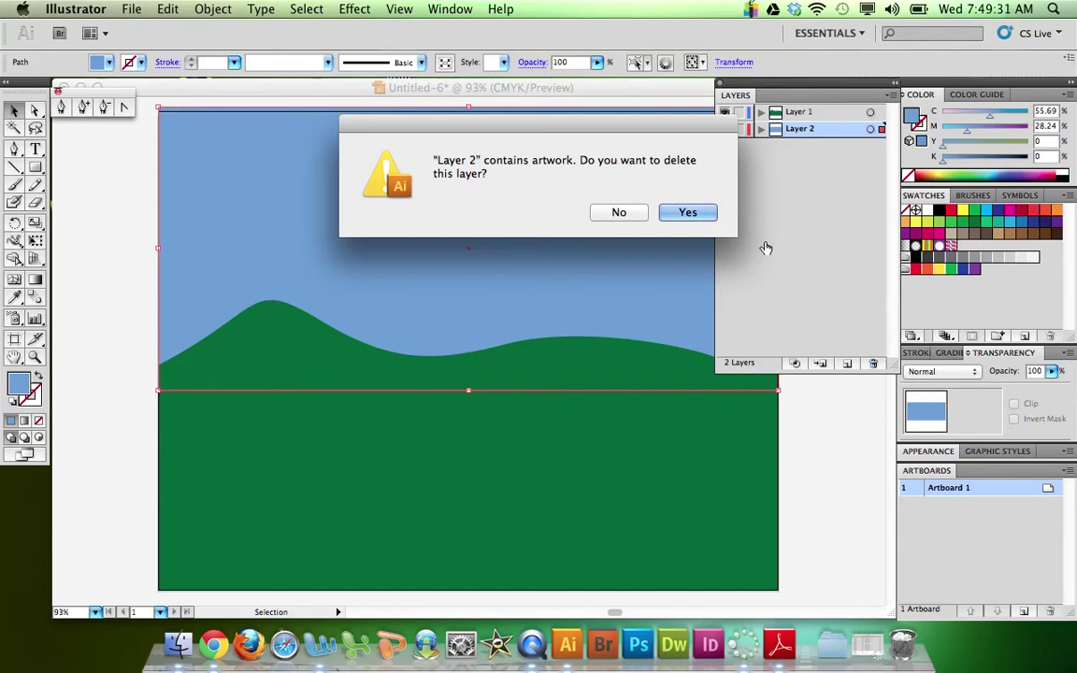
{"action": "left_click", "coordinate": [701, 218]}
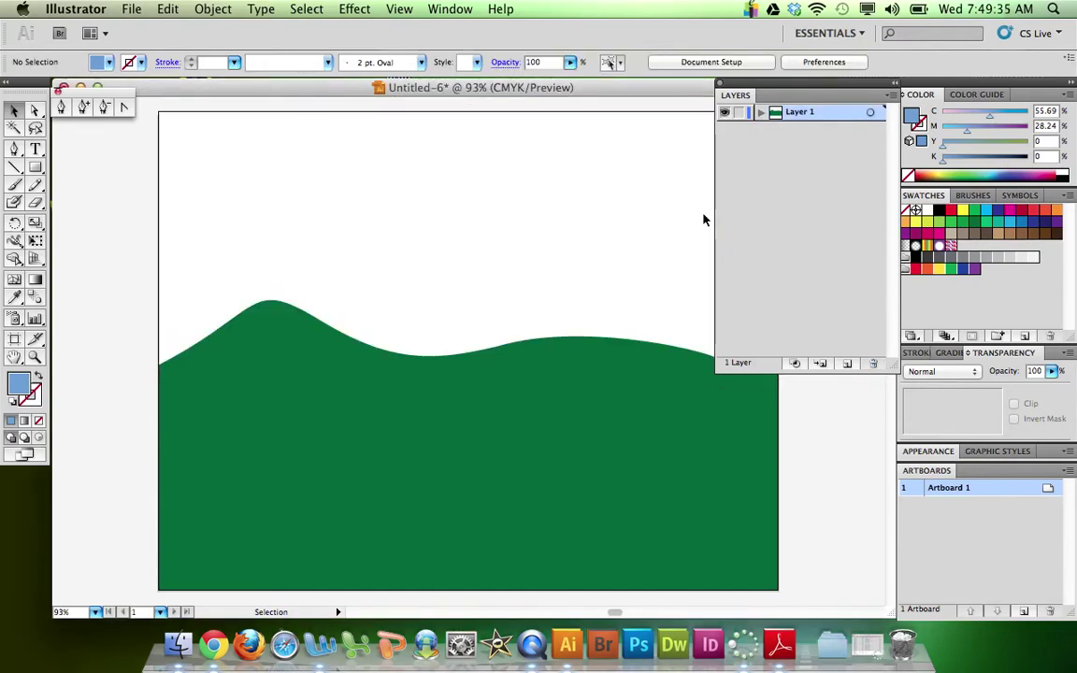
{"action": "key", "text": "super+z"}
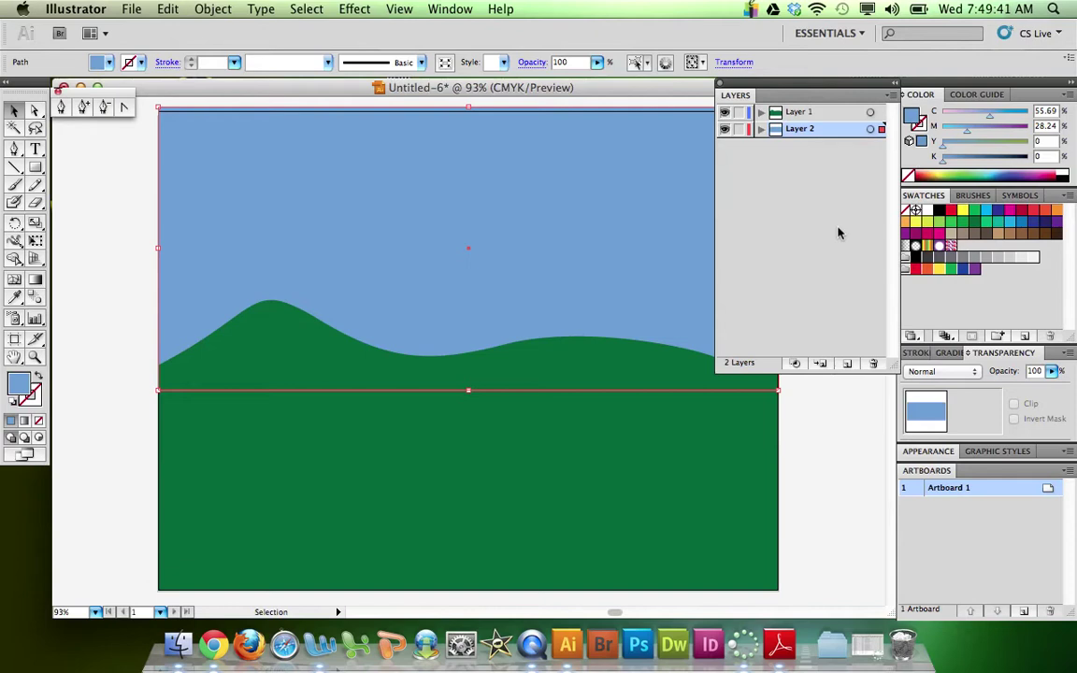
- Rename Layer 2 as Blue Sky and Layer 1 as Grass
{"action": "double_click", "coordinate": [800, 129]}
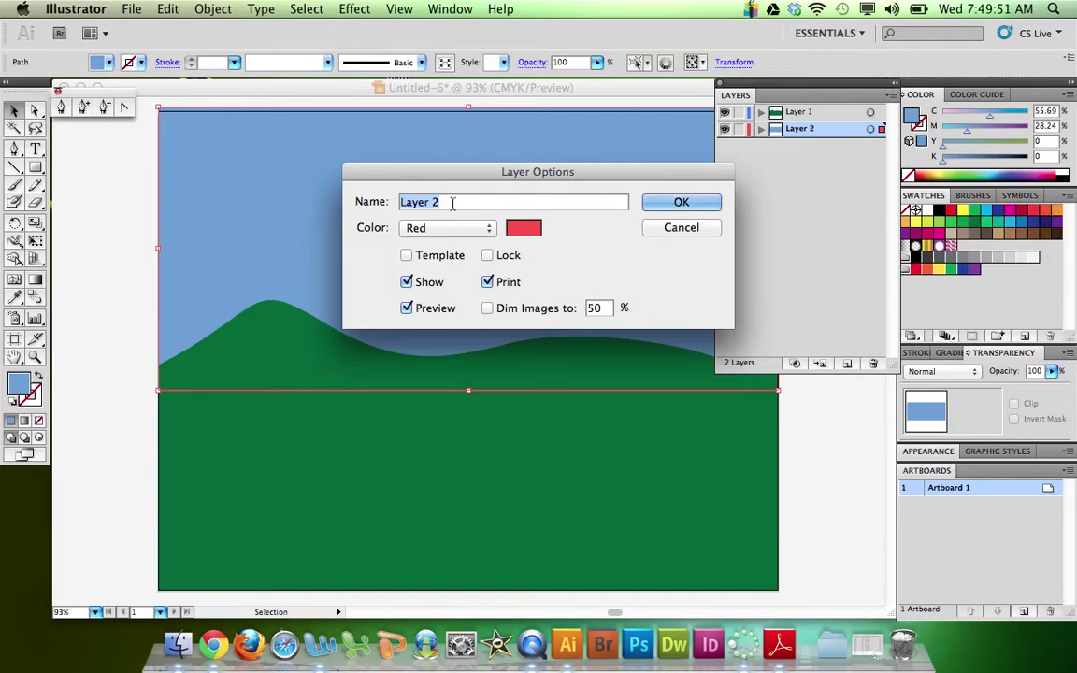
{"action": "type", "text": "Blue Sky"}
{"action": "left_click", "coordinate": [670, 208]}
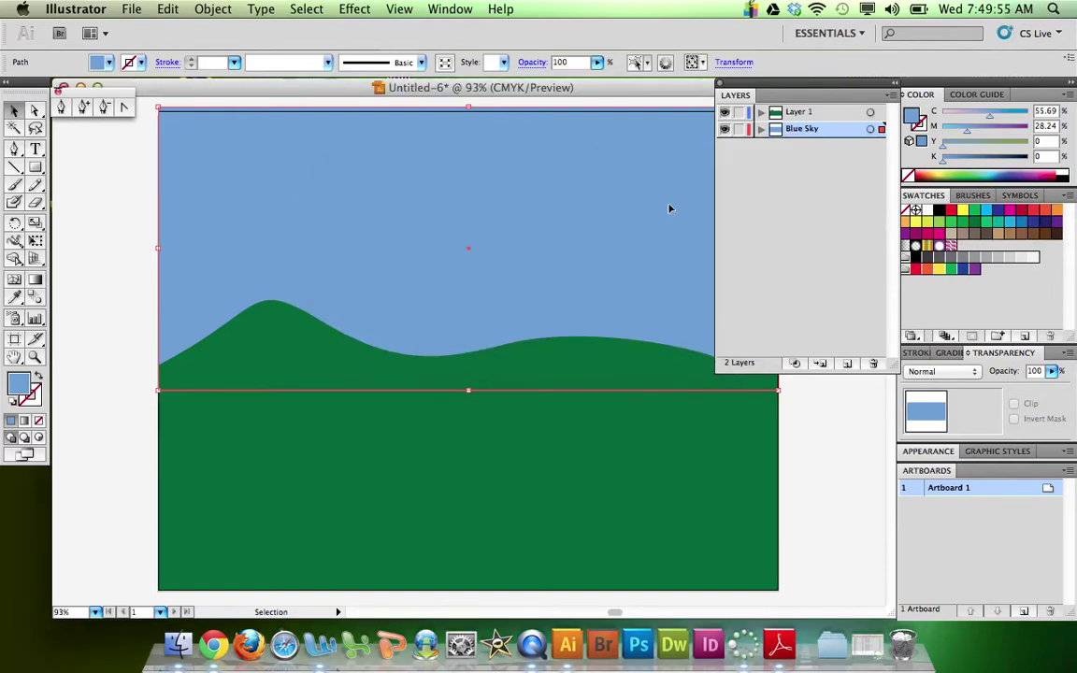
{"action": "double_click", "coordinate": [809, 113]}
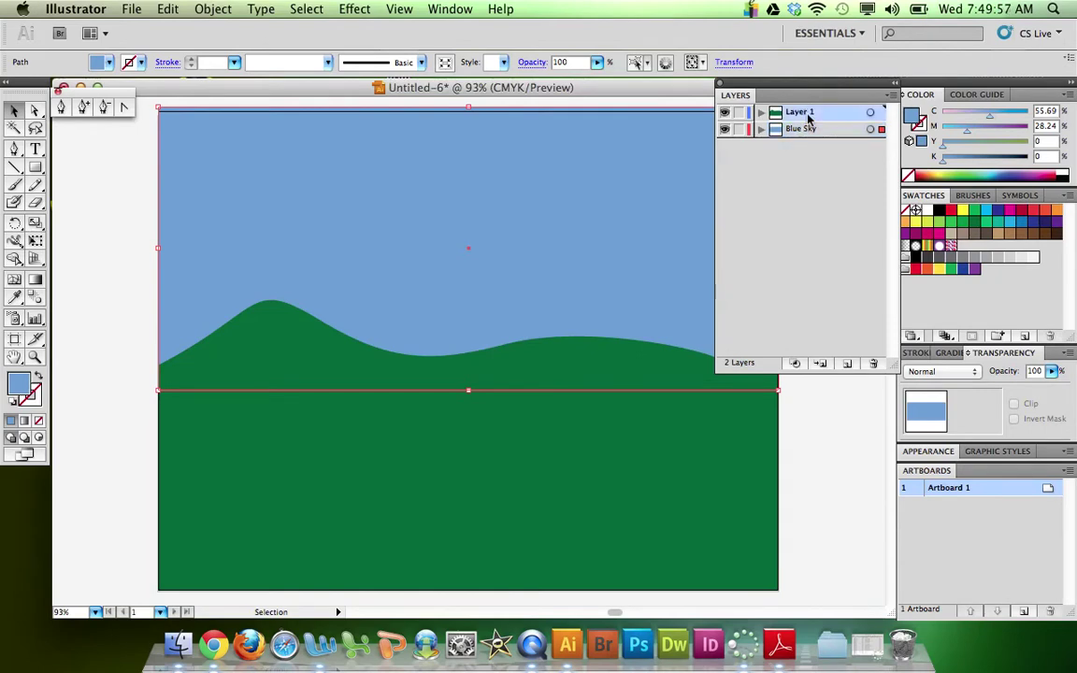
{"action": "type", "text": "Grass"}
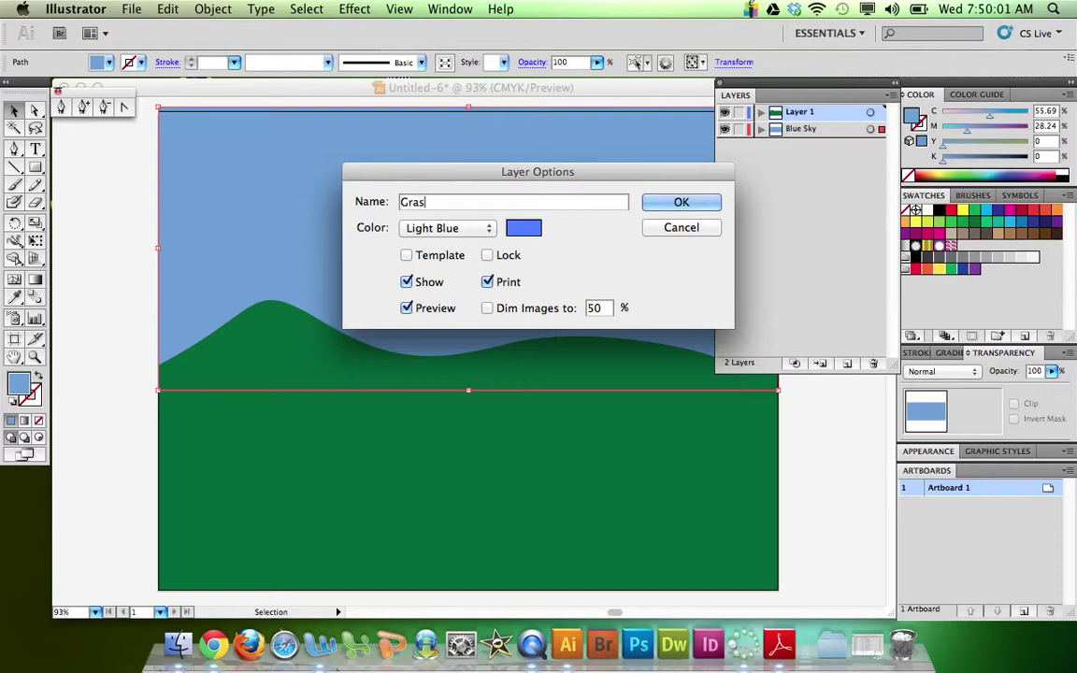
{"action": "left_click", "coordinate": [680, 202]}
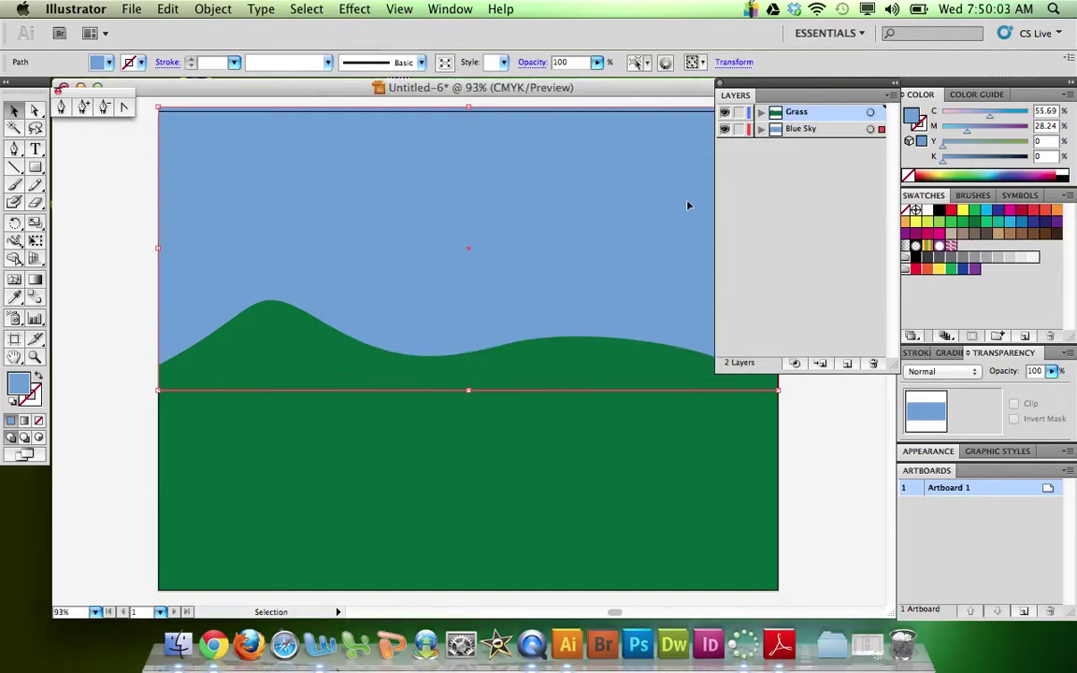
- Add a new layer above Grass and draw a yellow circle on it as a sun over the hills
{"action": "scroll", "coordinate": [688, 205], "scroll_direction": "right", "scroll_amount": 3}
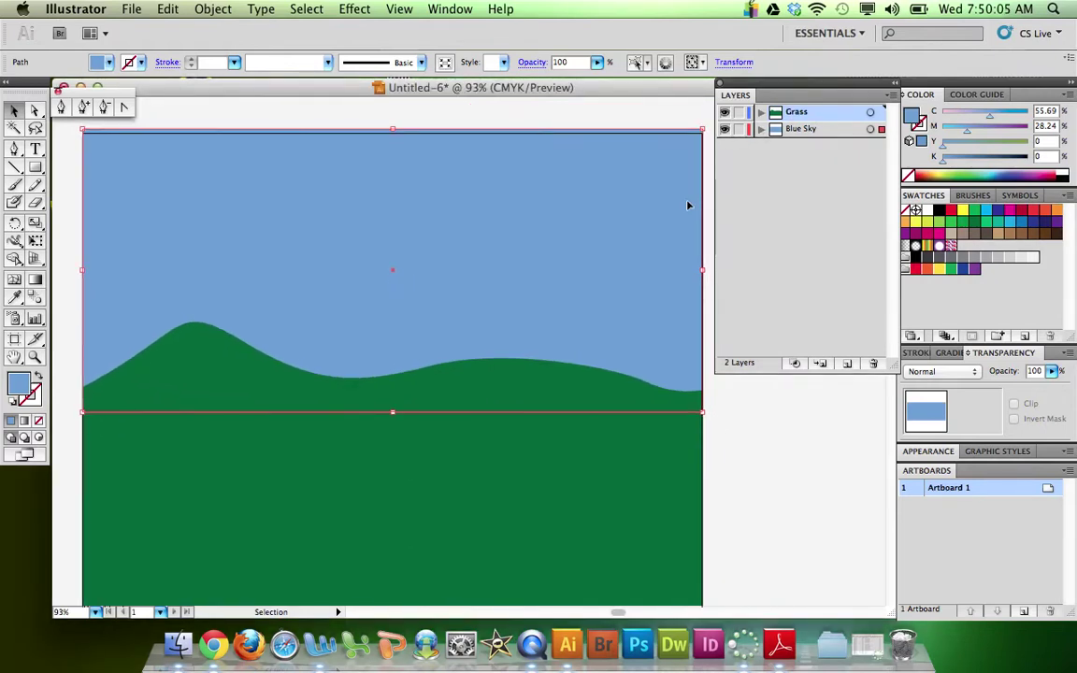
{"action": "left_click", "coordinate": [847, 363]}
{"action": "left_click_drag", "start_coordinate": [35, 167], "coordinate": [54, 205]}
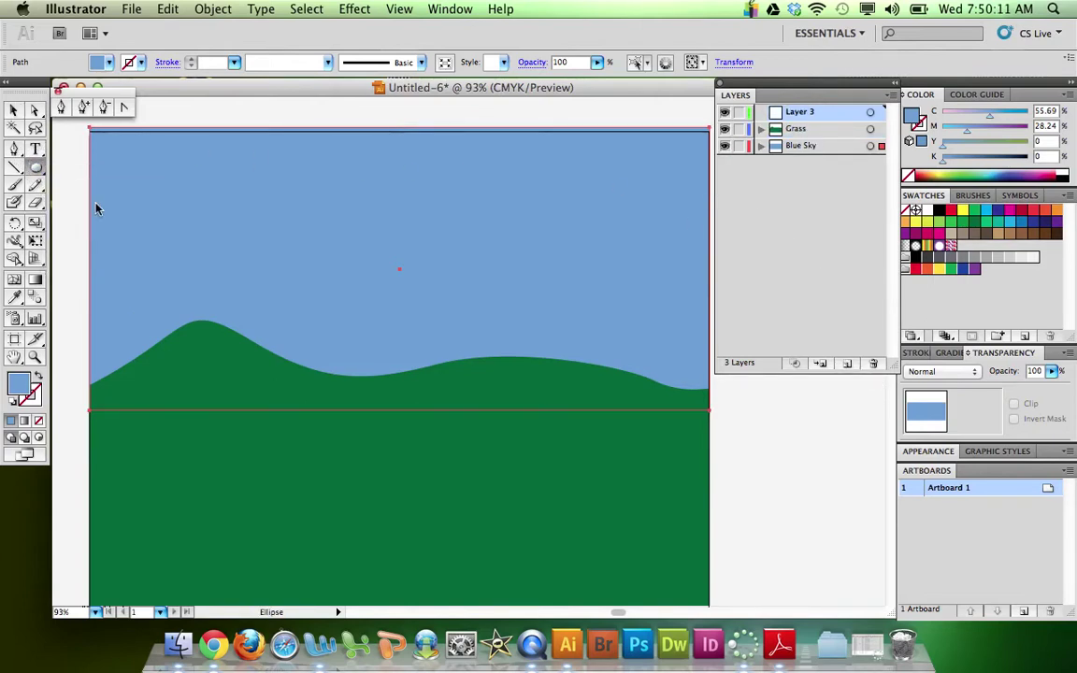
{"action": "left_click_drag", "start_coordinate": [495, 176], "coordinate": [627, 306]}
{"action": "left_click", "coordinate": [963, 209]}
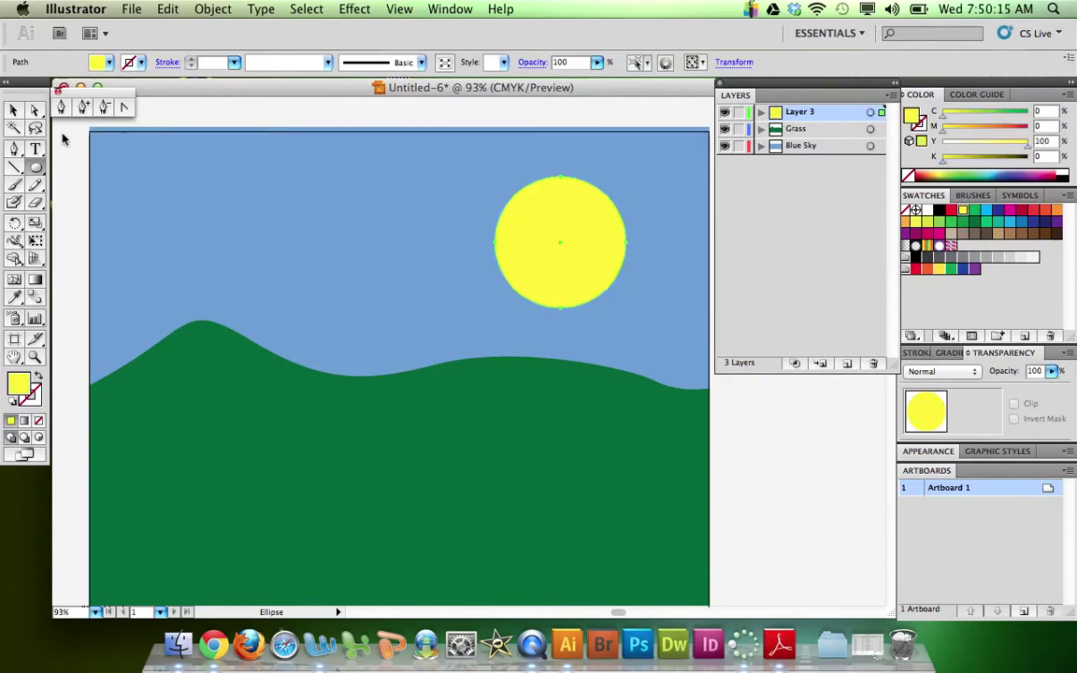
- Draw a horizontal line through the sun, extending past both sides, and give it a yellow 5 pt stroke
{"action": "left_click", "coordinate": [24, 167]}
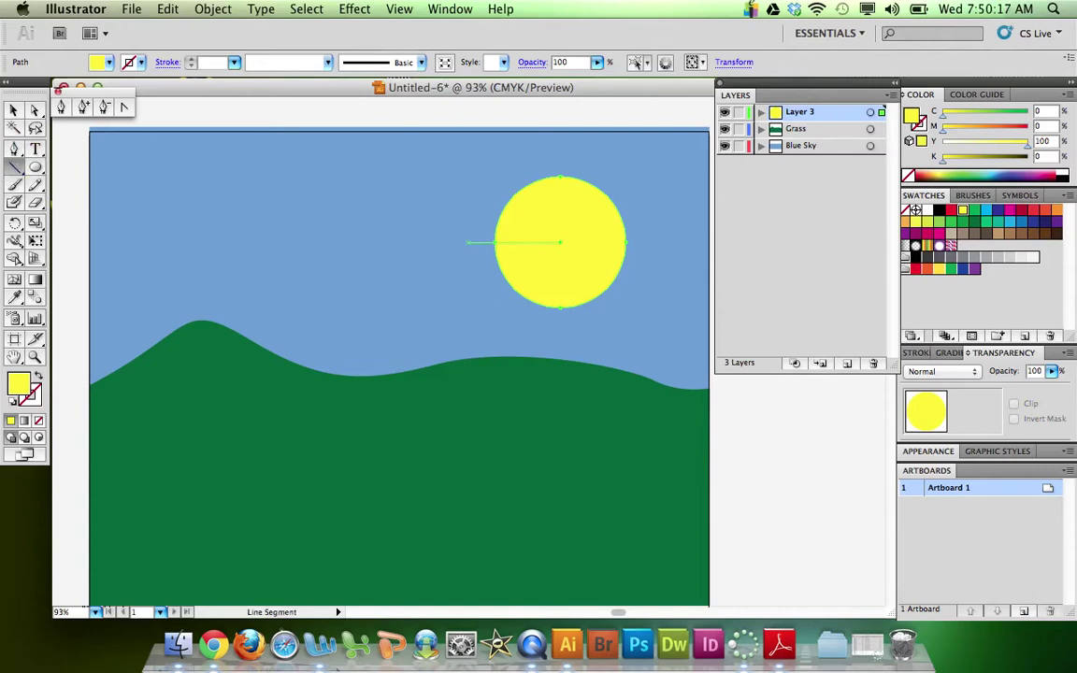
{"action": "left_click_drag", "start_coordinate": [443, 237], "coordinate": [652, 235]}
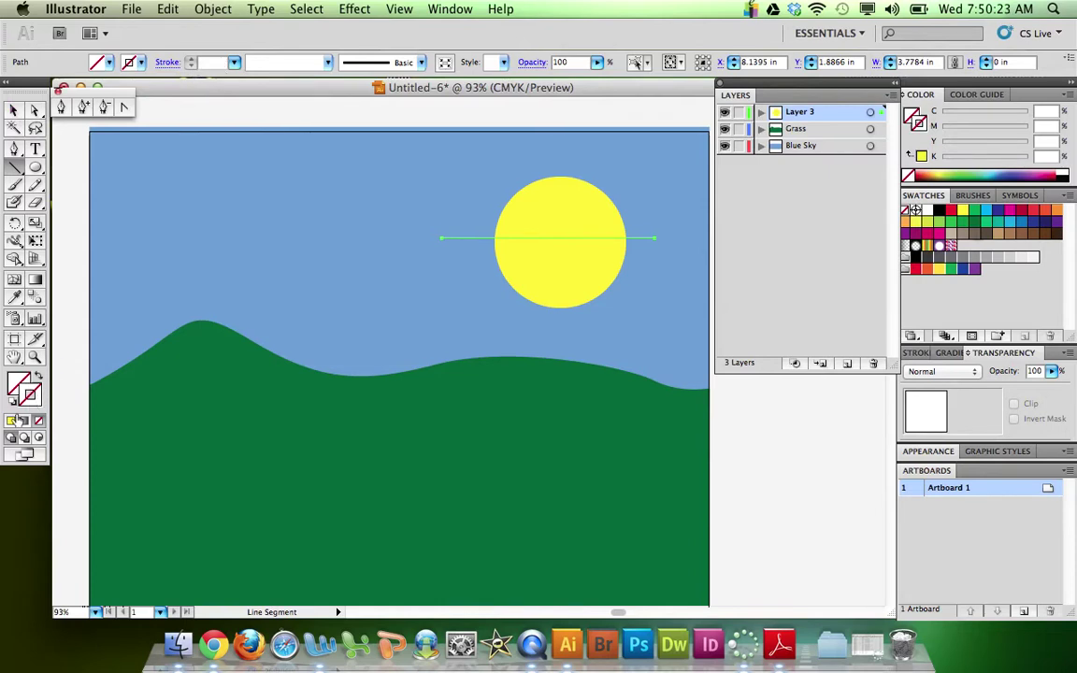
{"action": "left_click", "coordinate": [29, 393]}
{"action": "left_click", "coordinate": [191, 59]}
{"action": "left_click", "coordinate": [190, 59]}
{"action": "left_click", "coordinate": [190, 59]}
{"action": "left_click", "coordinate": [191, 59]}
- Draw more yellow lines diagonally across the sun at different angles to form its rays
{"action": "left_click_drag", "start_coordinate": [529, 167], "coordinate": [610, 320]}
{"action": "mouse_move", "coordinate": [519, 306]}
{"action": "left_mouse_down"}
{"action": "mouse_move", "coordinate": [634, 176]}
{"action": "mouse_move", "coordinate": [559, 313]}
{"action": "left_mouse_up"}
{"action": "mouse_move", "coordinate": [500, 180]}
{"action": "left_mouse_down"}
{"action": "mouse_move", "coordinate": [589, 257]}
{"action": "mouse_move", "coordinate": [625, 307]}
{"action": "left_mouse_up"}
{"action": "key", "text": "super+z"}
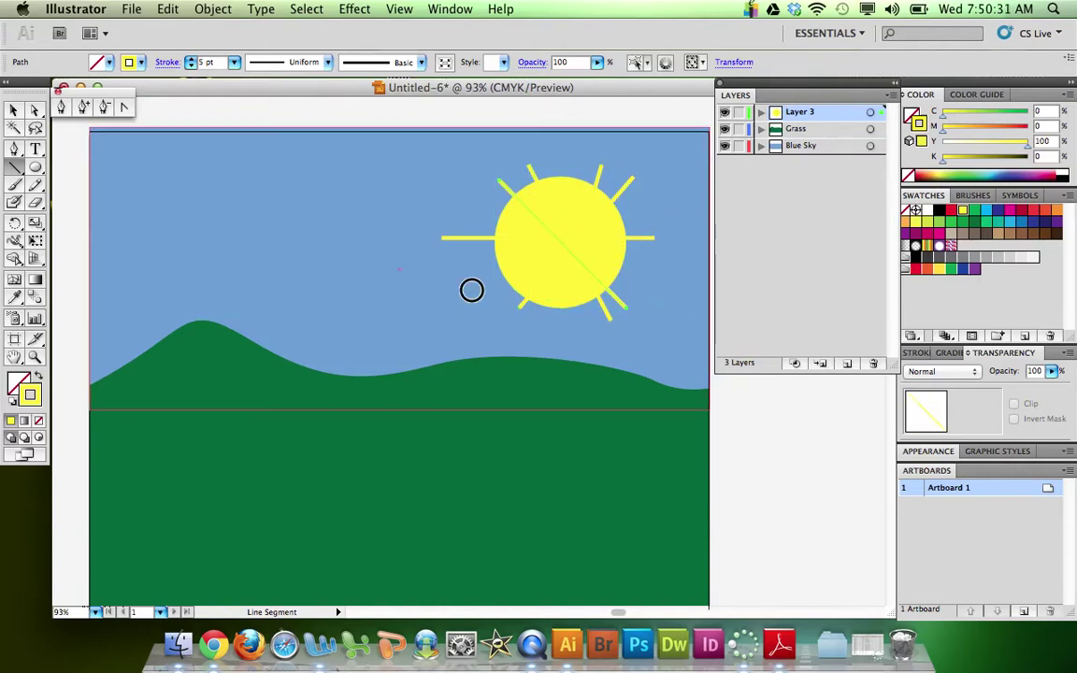
{"action": "mouse_move", "coordinate": [471, 289]}
{"action": "left_mouse_down"}
{"action": "mouse_move", "coordinate": [685, 199]}
{"action": "mouse_move", "coordinate": [661, 204]}
{"action": "left_mouse_up"}
- Hide the sun's Layer 3 and show it again
{"action": "left_click", "coordinate": [13, 109]}
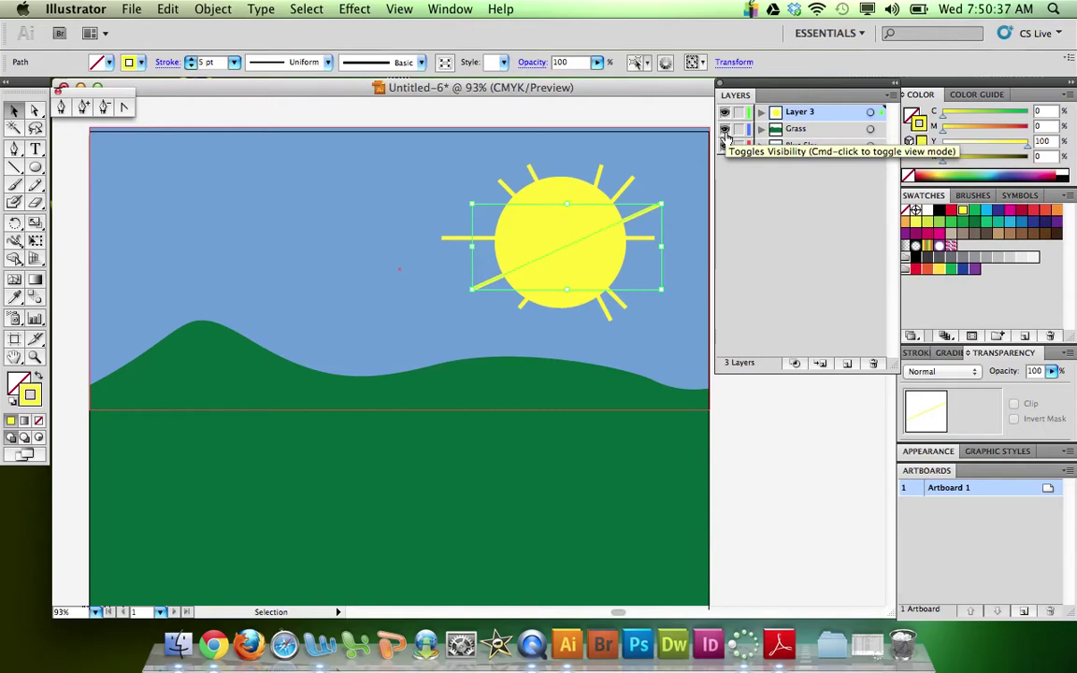
{"action": "left_click", "coordinate": [724, 113]}
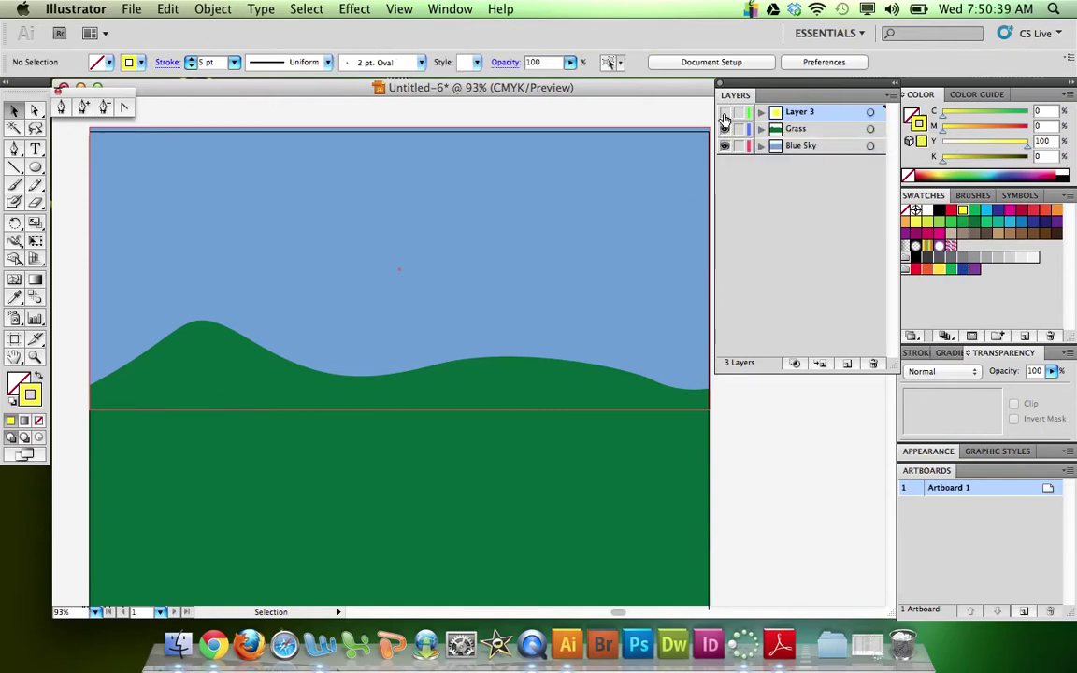
{"action": "left_click", "coordinate": [726, 114]}
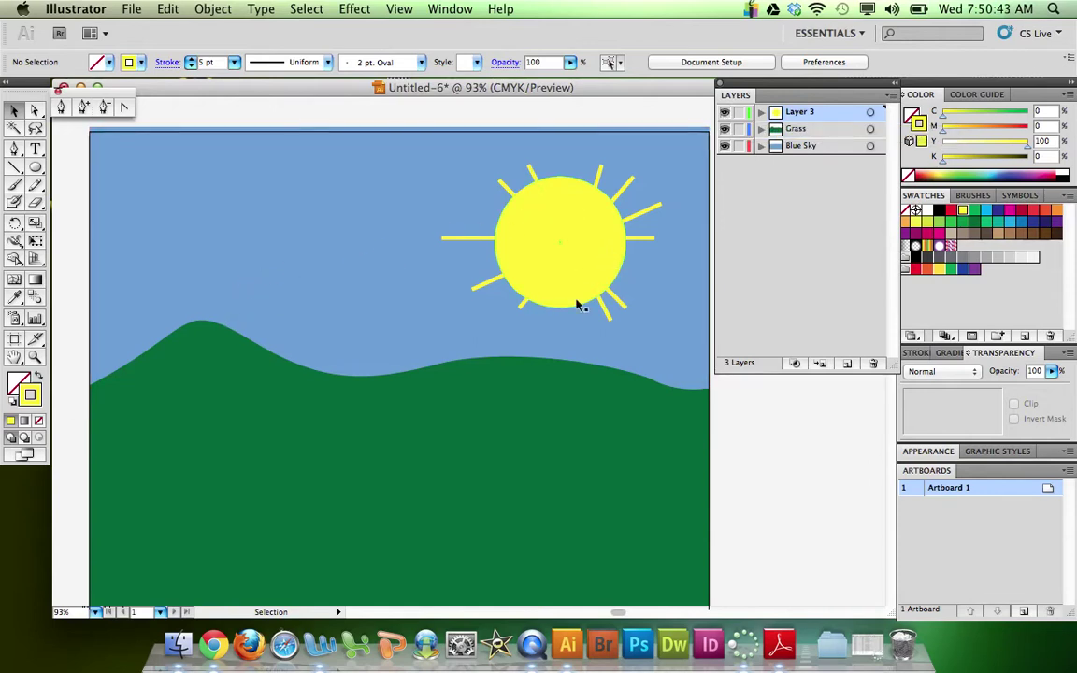
- Hide the Grass and Blue Sky layers and select the sun circle with all its rays
{"action": "left_click", "coordinate": [724, 129]}
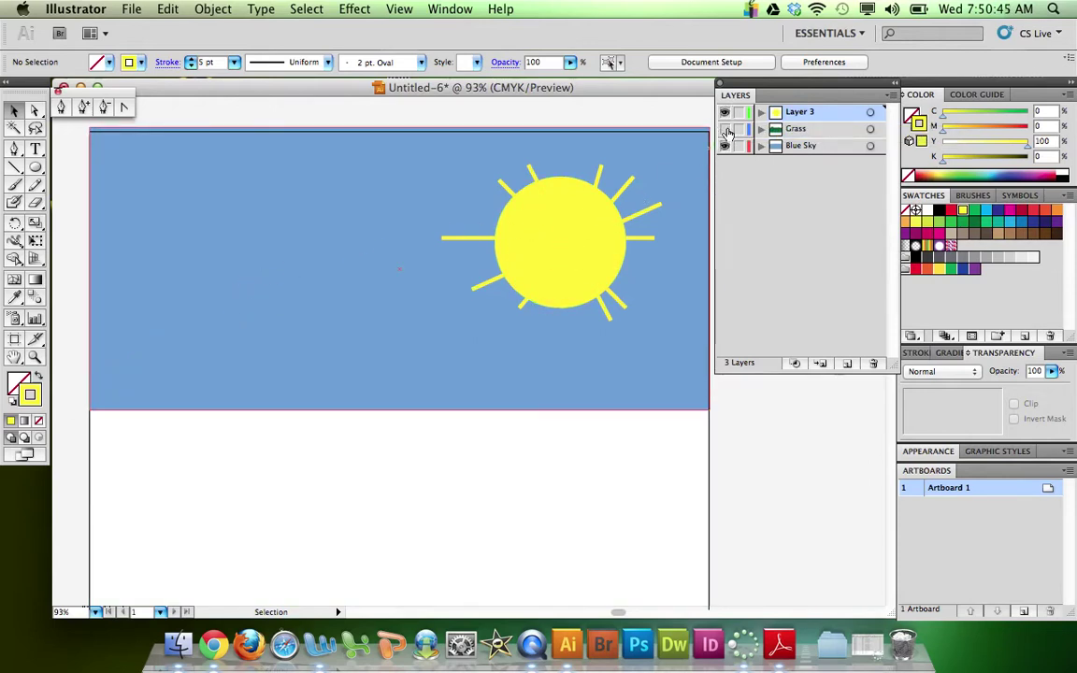
{"action": "left_click", "coordinate": [725, 146]}
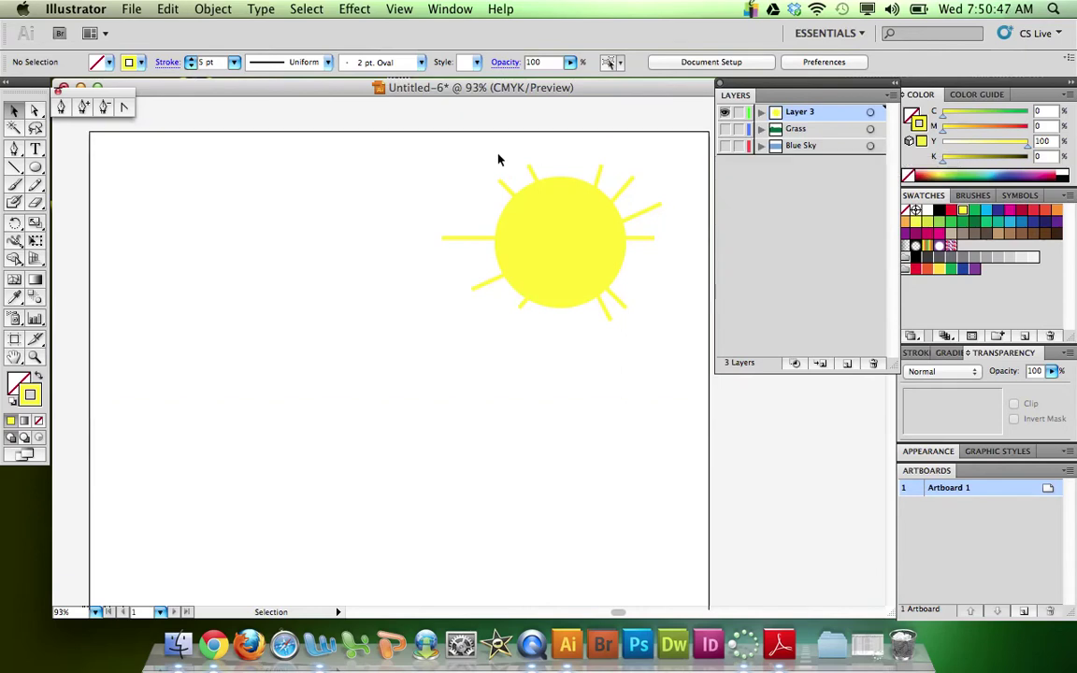
{"action": "left_click_drag", "start_coordinate": [432, 120], "coordinate": [699, 372]}
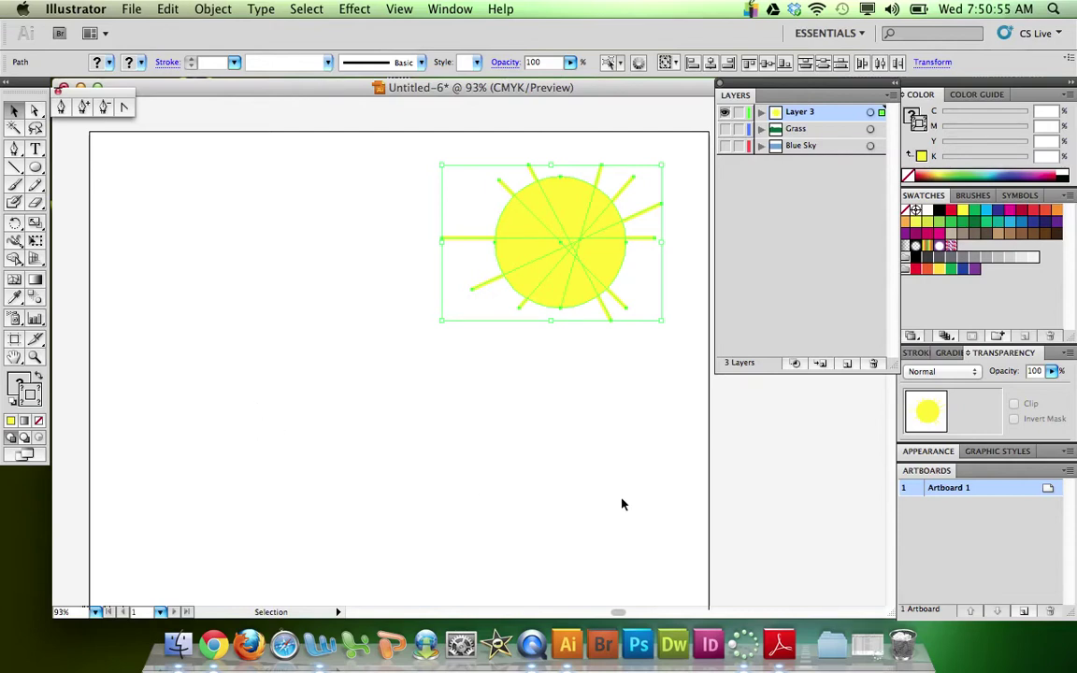
- Show the Grass and Blue Sky layers again and deselect the sun artwork
{"action": "left_click", "coordinate": [725, 129]}
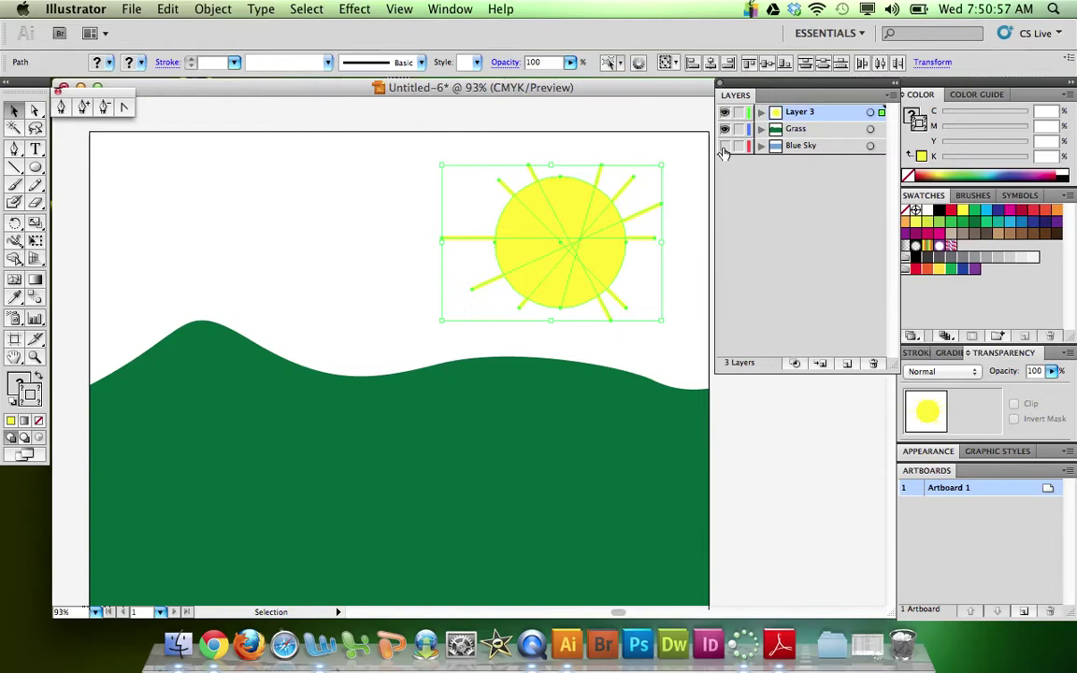
{"action": "left_click", "coordinate": [725, 145]}
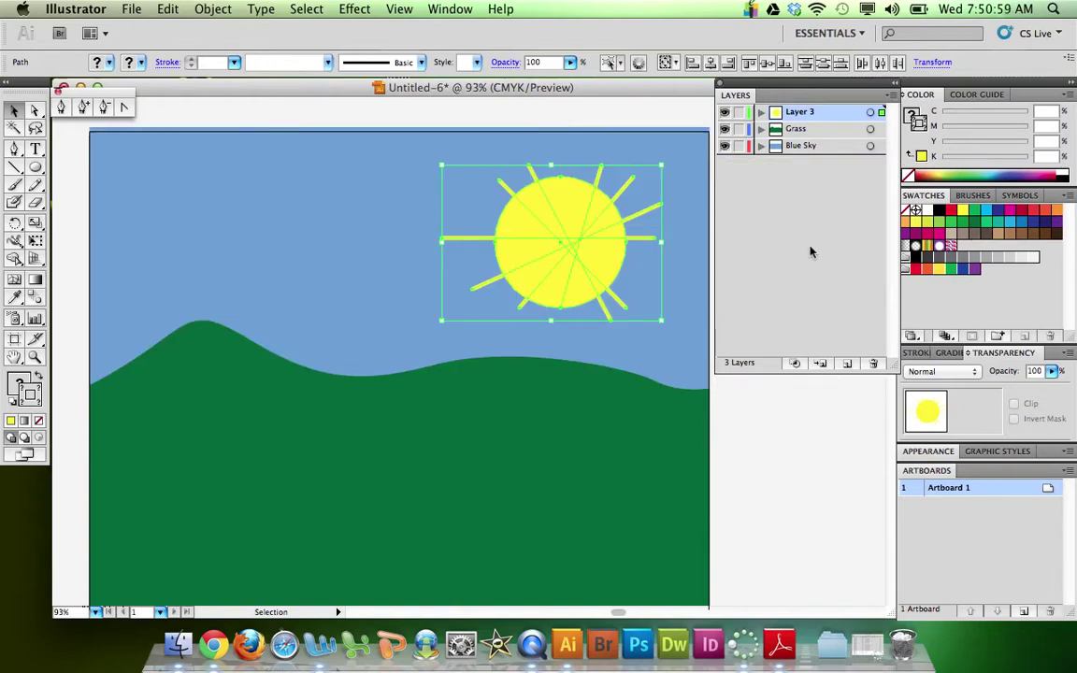
{"action": "key", "text": "super+shift+a"}
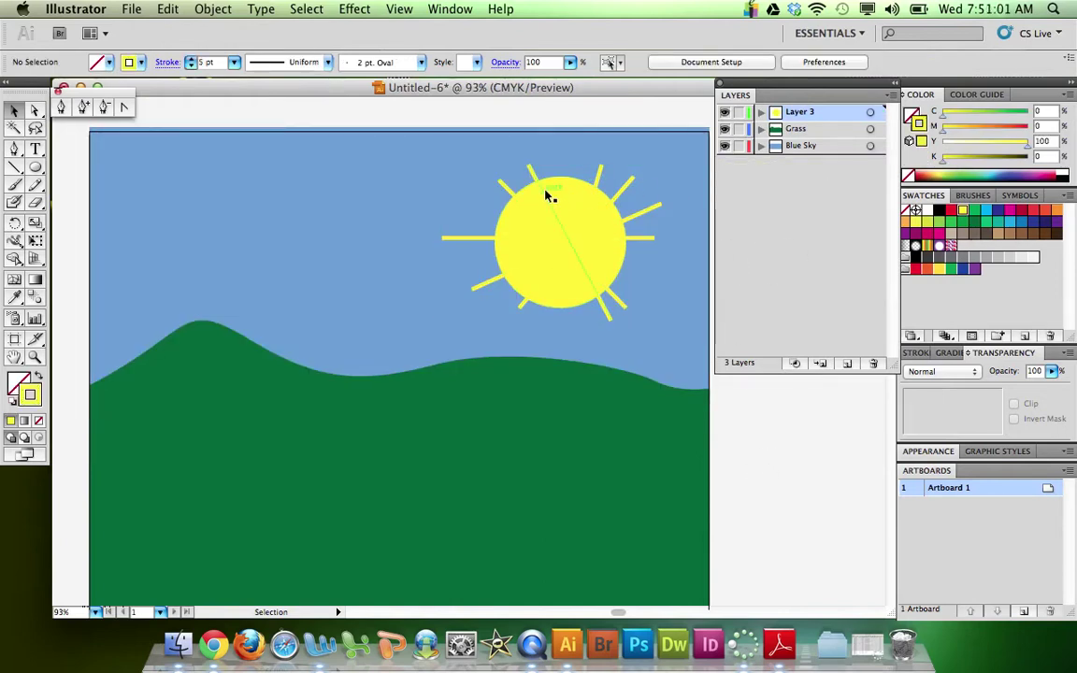
- Lock the sun's Layer 3
{"action": "left_click", "coordinate": [739, 114]}
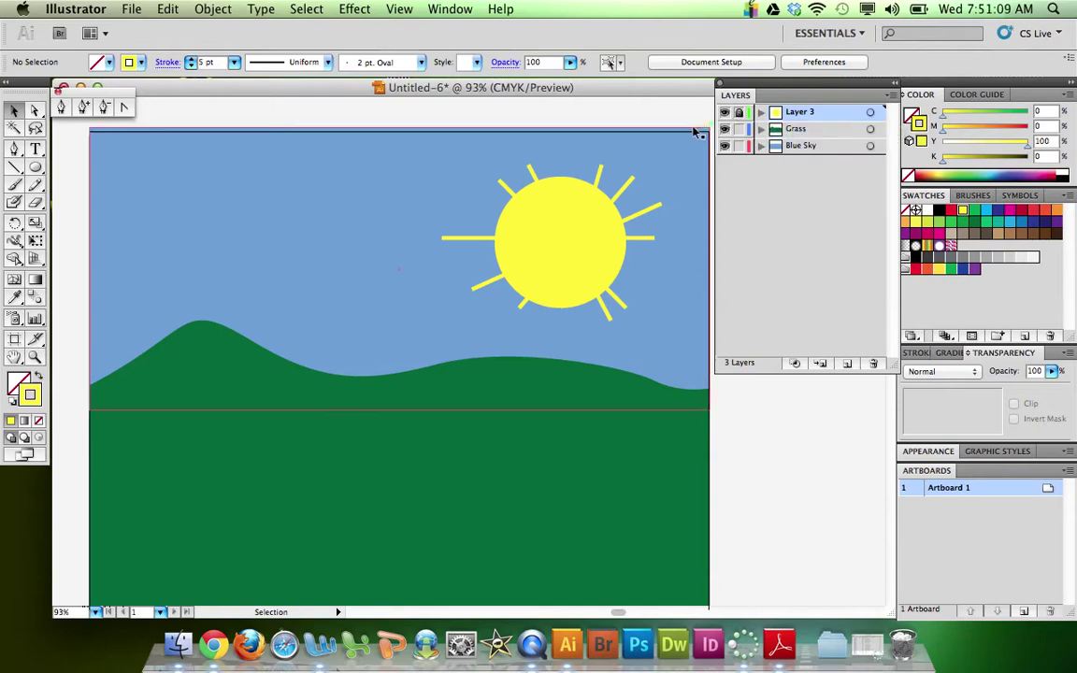
{"action": "left_click", "coordinate": [63, 108]}
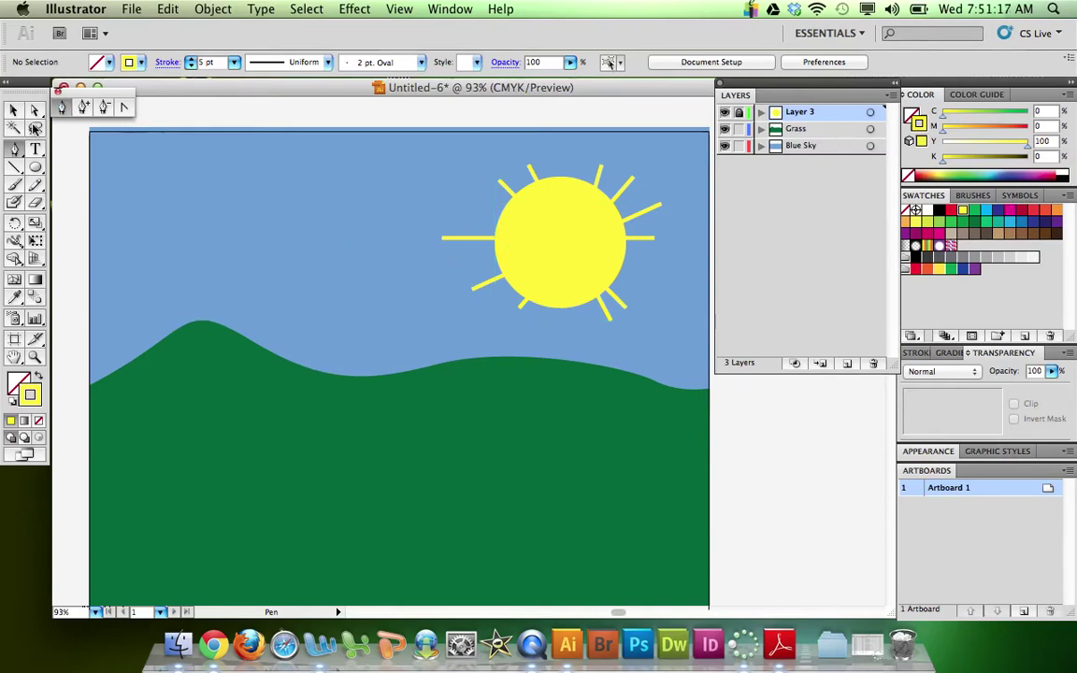
- Try to move the sun while its layer is locked, and undo the shift of the sky rectangle behind it
{"action": "left_click", "coordinate": [13, 109]}
{"action": "left_click_drag", "start_coordinate": [565, 224], "coordinate": [553, 243]}
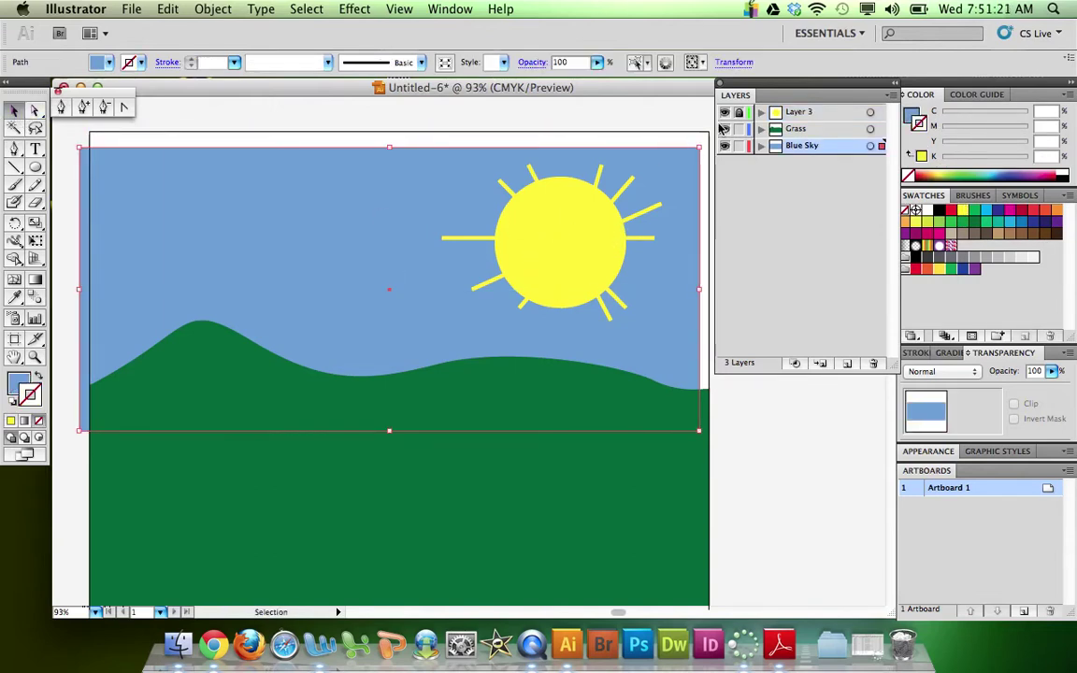
{"action": "key", "text": "super+z"}
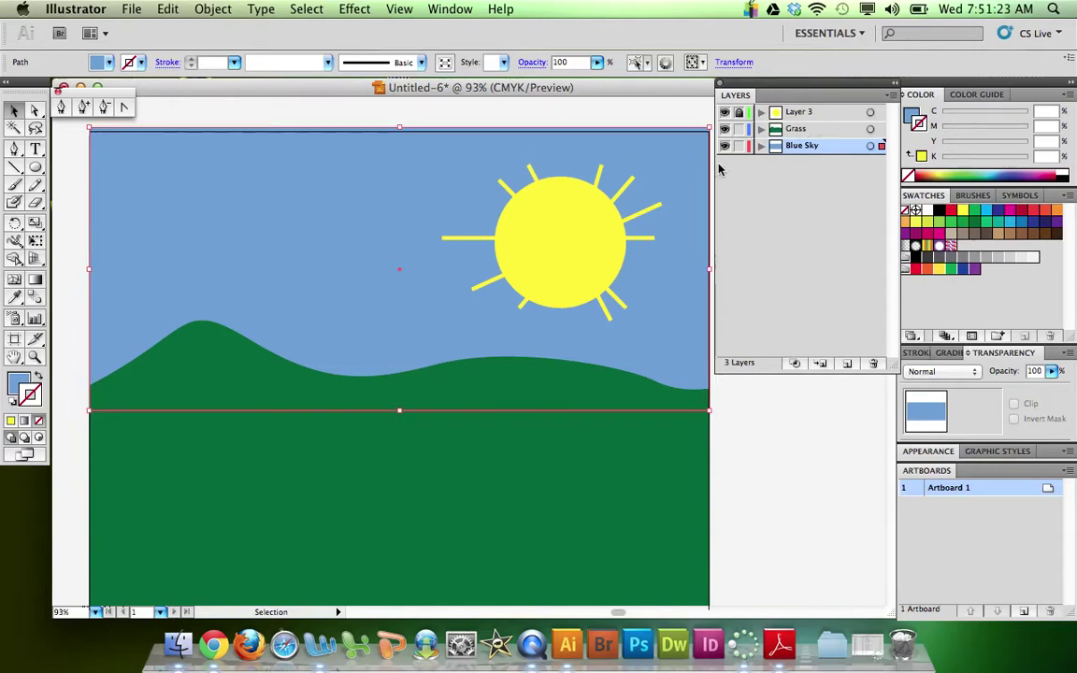
{"action": "double_click", "coordinate": [578, 246]}
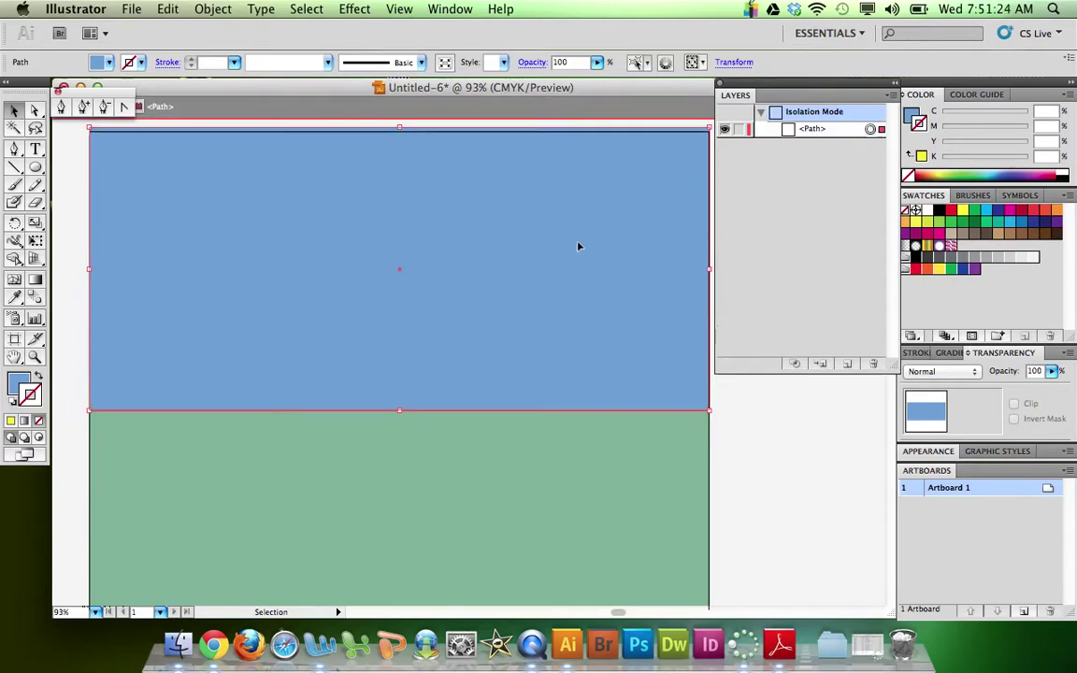
{"action": "double_click", "coordinate": [730, 421]}
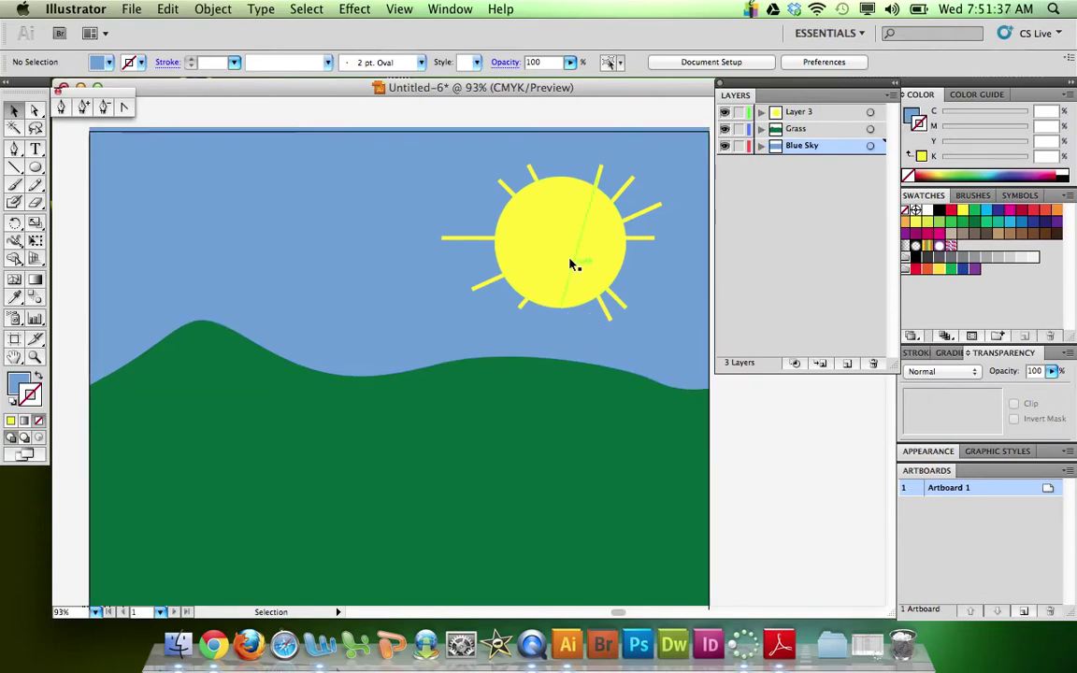
- Select the sun circle and several of its rays one by one, and clear the selection
{"action": "left_click", "coordinate": [519, 245]}
{"action": "left_click", "coordinate": [482, 240], "text": "shift"}
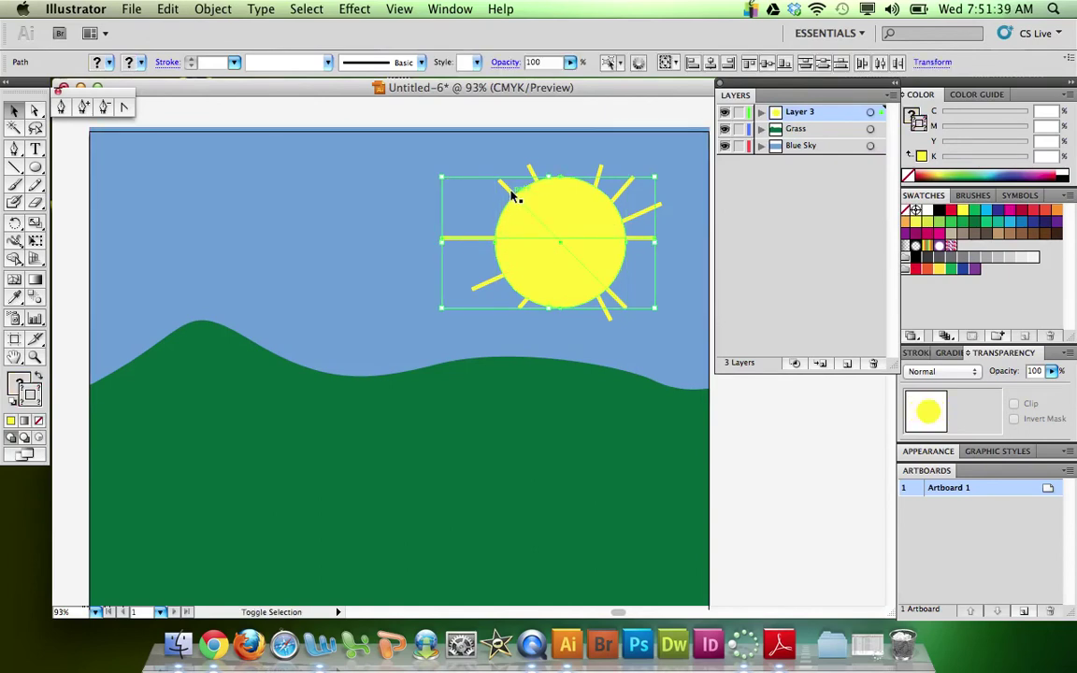
{"action": "left_click", "coordinate": [531, 173], "text": "shift"}
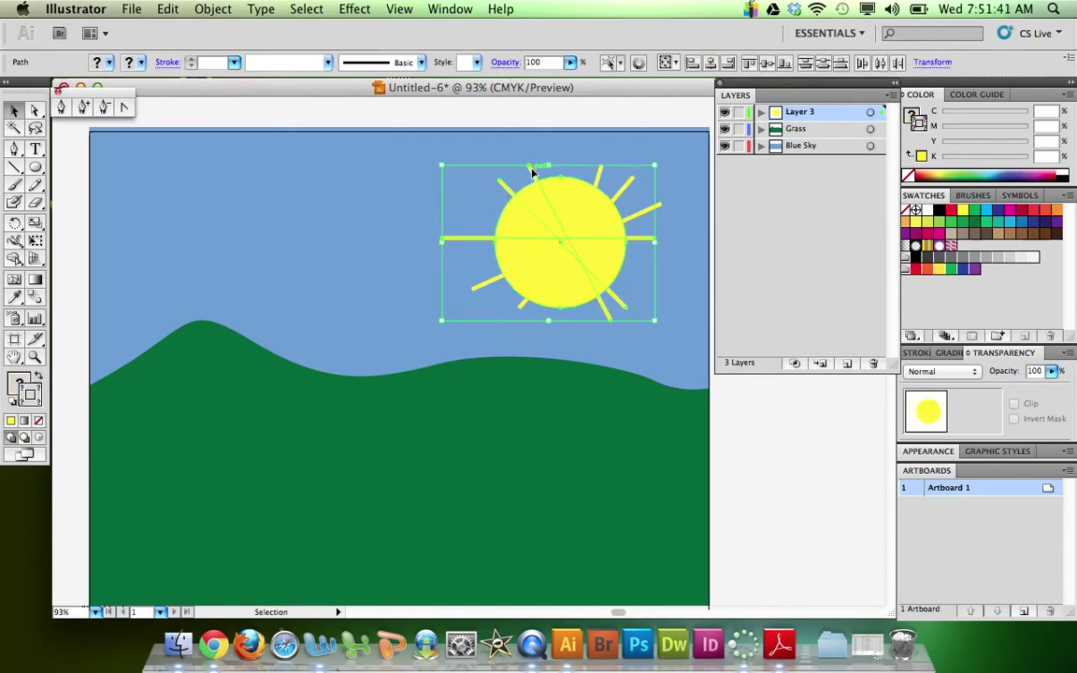
{"action": "left_click", "coordinate": [771, 483]}
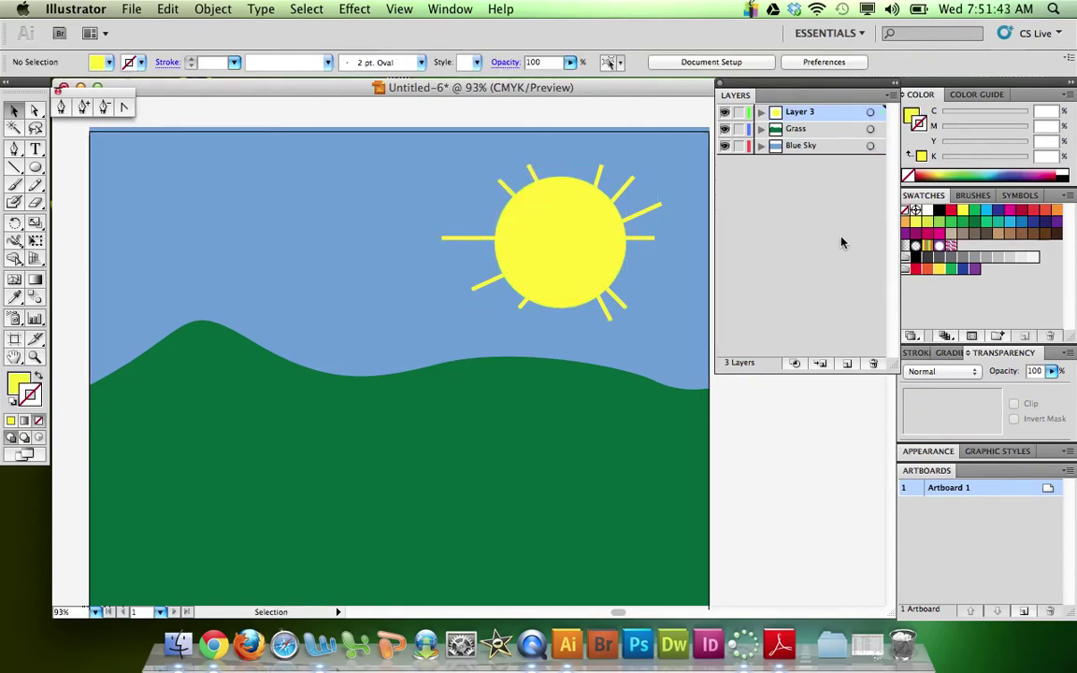
- Select all artwork on Layer 3 at once and move the complete sun slightly down and to the right
{"action": "left_click", "coordinate": [870, 113]}
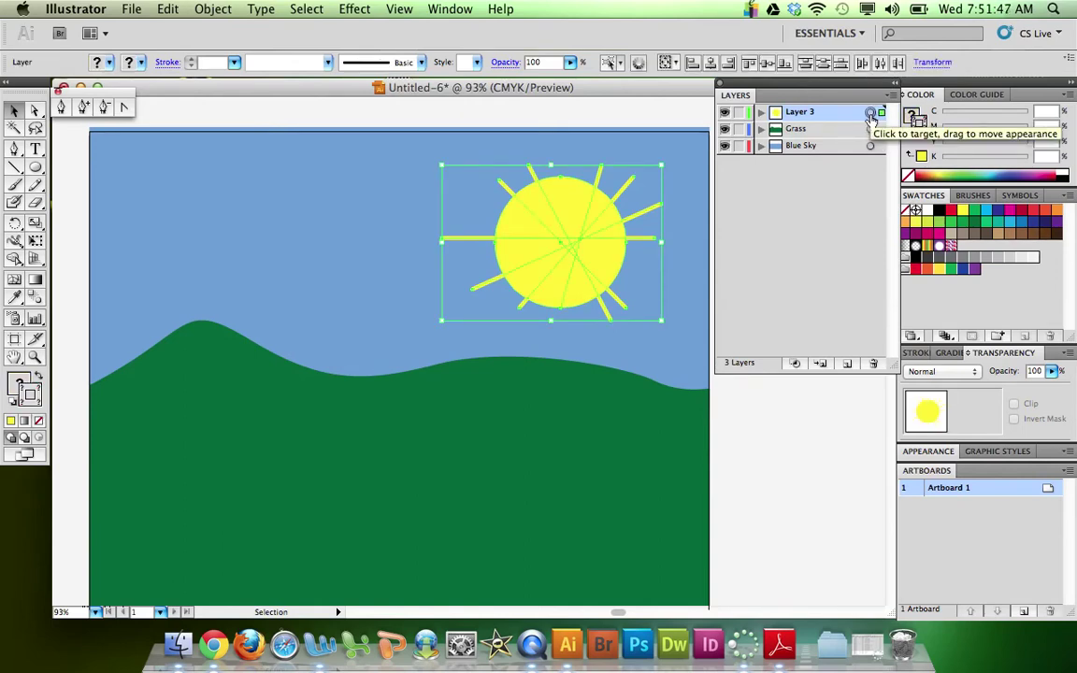
{"action": "left_click_drag", "start_coordinate": [586, 205], "coordinate": [574, 231]}
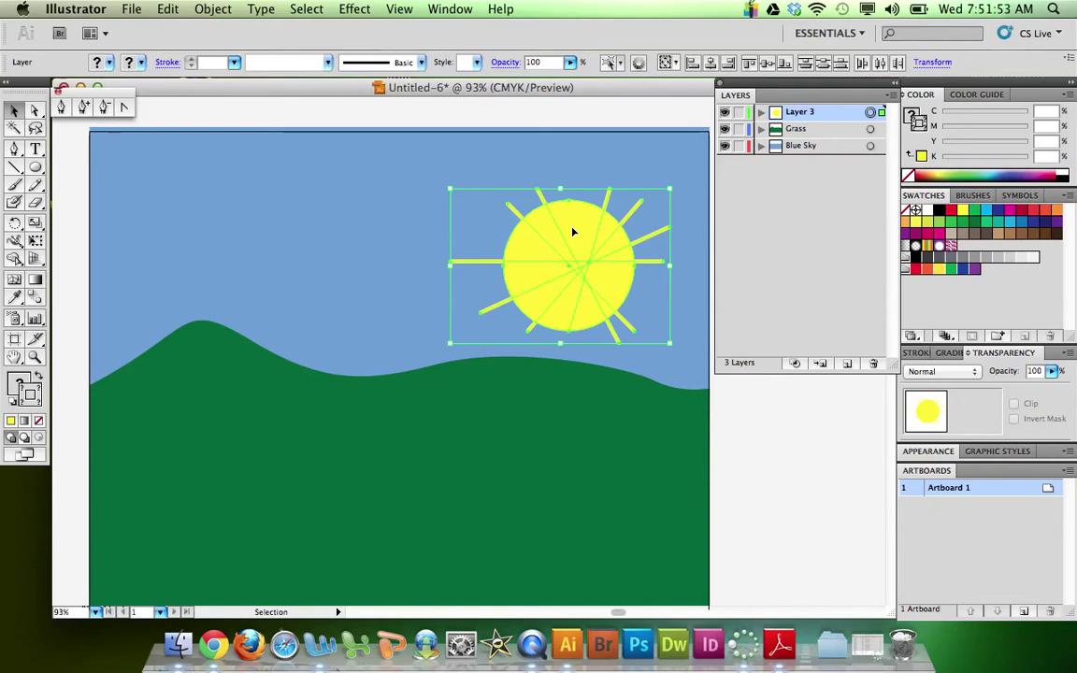
{"action": "left_click", "coordinate": [804, 224]}
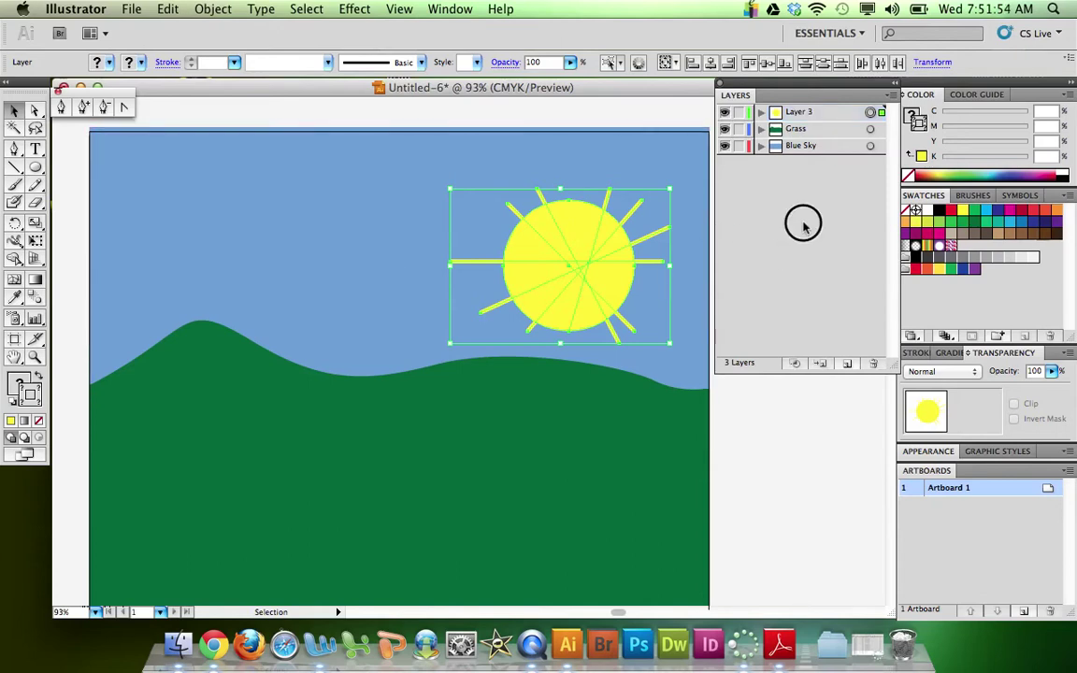
- Rename Layer 3 as Sun
{"action": "double_click", "coordinate": [799, 113]}
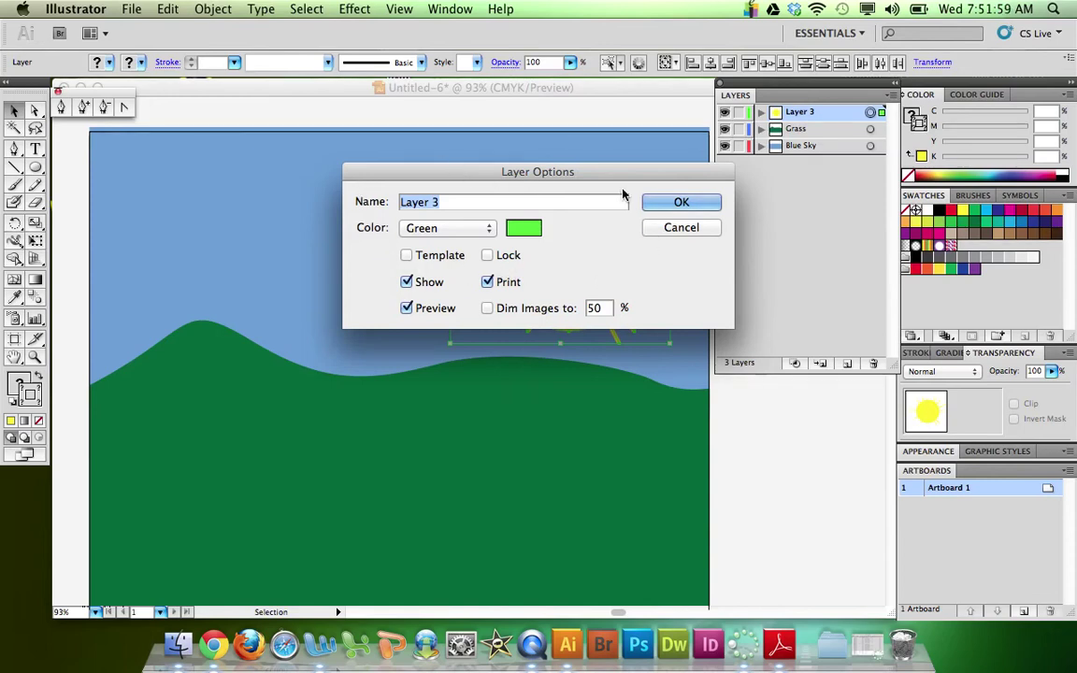
{"action": "type", "text": "Sun"}
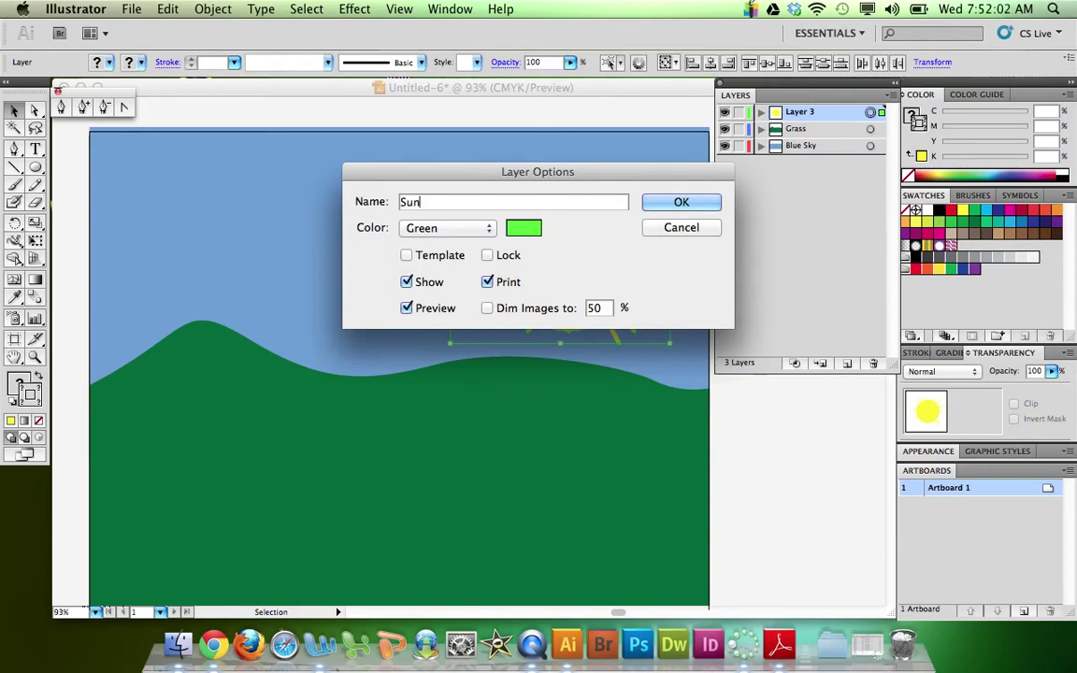
{"action": "key", "text": "Return"}
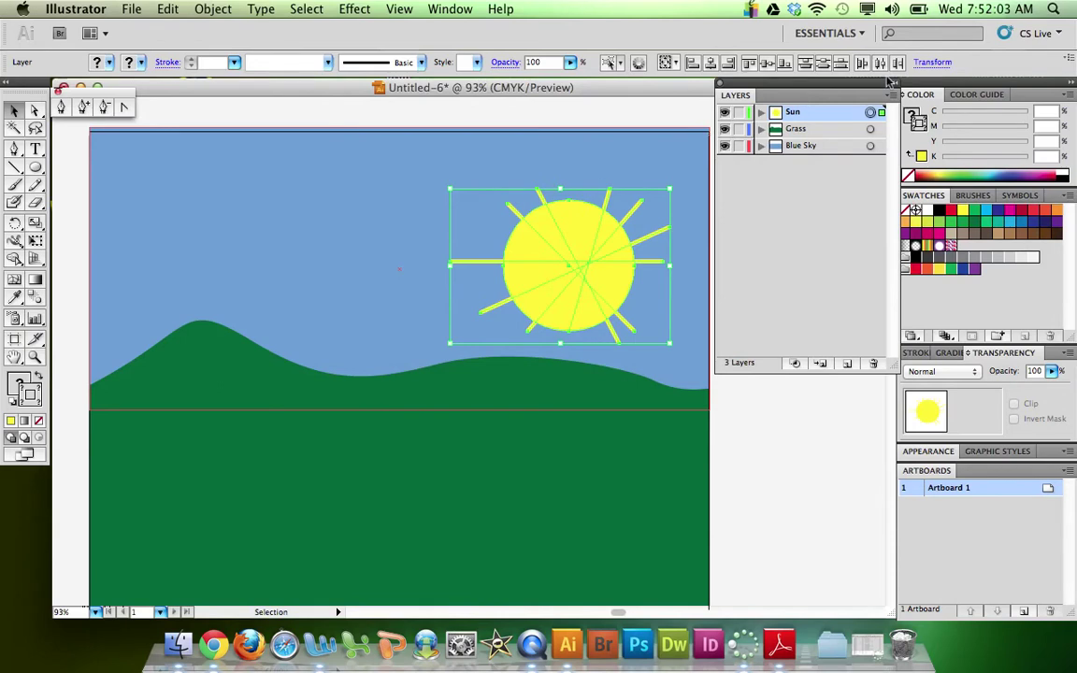
- Turn off the Preview option for the Sun layer to display its artwork as outlines
{"action": "double_click", "coordinate": [809, 116]}
{"action": "left_click", "coordinate": [508, 258]}
{"action": "left_click", "coordinate": [508, 258]}
{"action": "left_click", "coordinate": [425, 282]}
{"action": "left_click", "coordinate": [425, 283]}
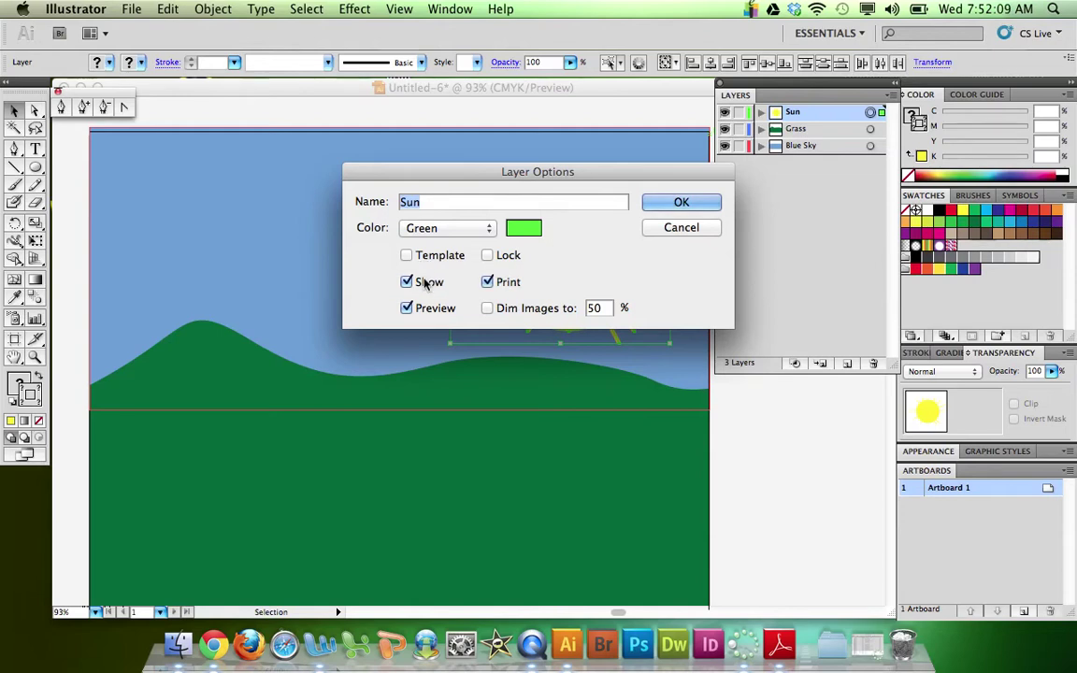
{"action": "left_click", "coordinate": [442, 313]}
{"action": "left_click", "coordinate": [681, 203]}
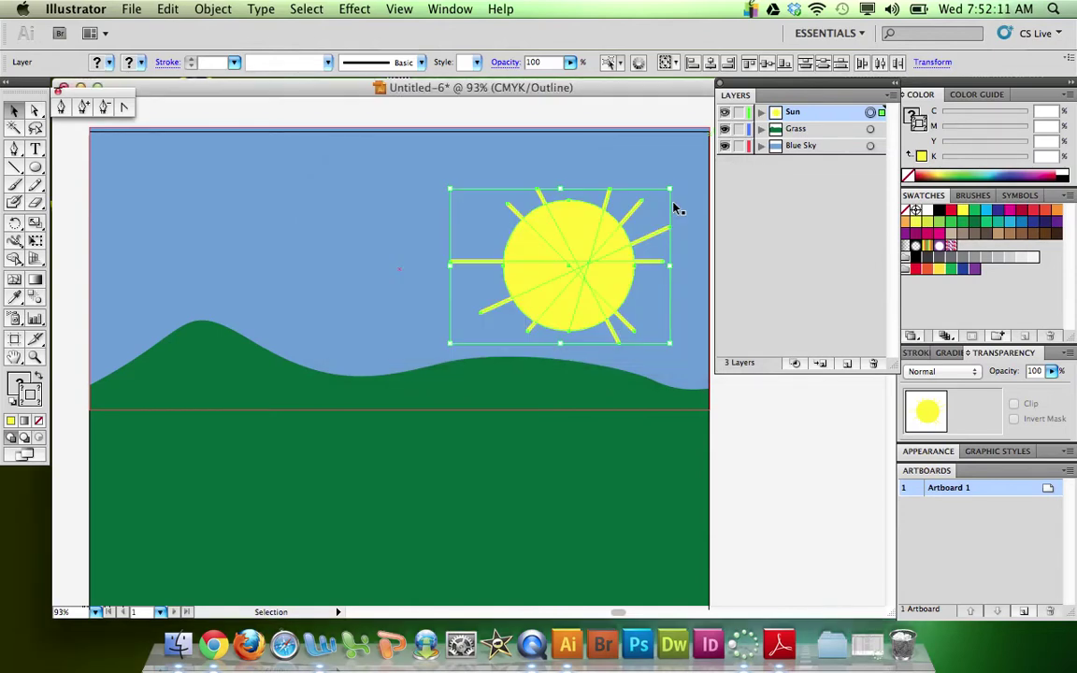
- Turn Preview back on for the Sun layer, and switch the layer to outline view and back once more
{"action": "double_click", "coordinate": [820, 111]}
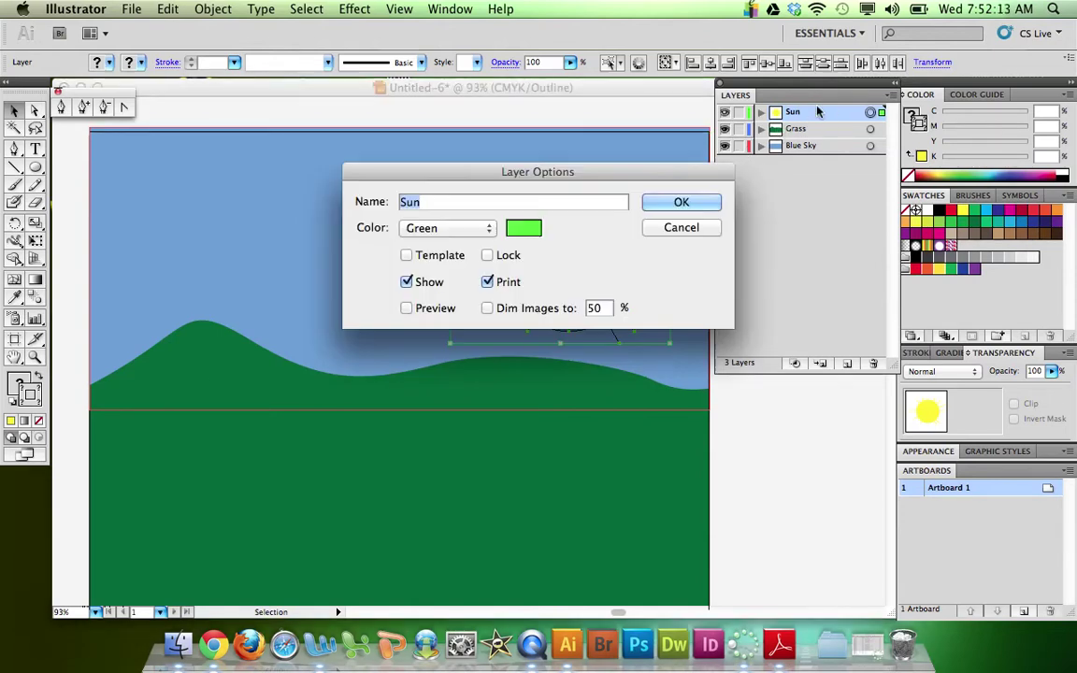
{"action": "left_click", "coordinate": [428, 312]}
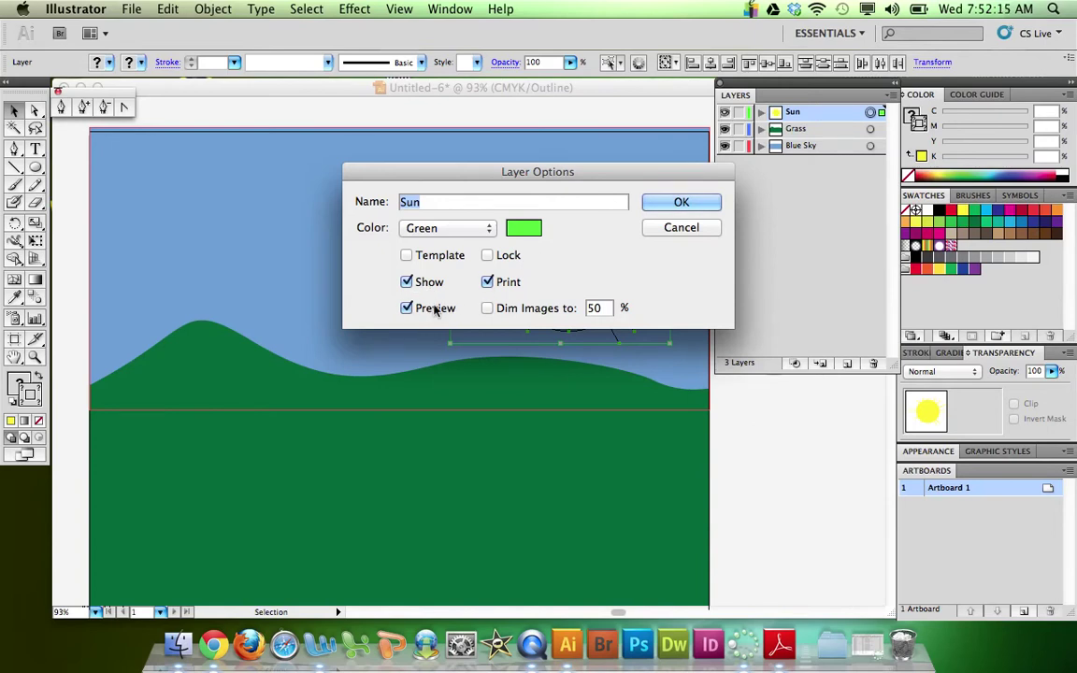
{"action": "left_click", "coordinate": [669, 206]}
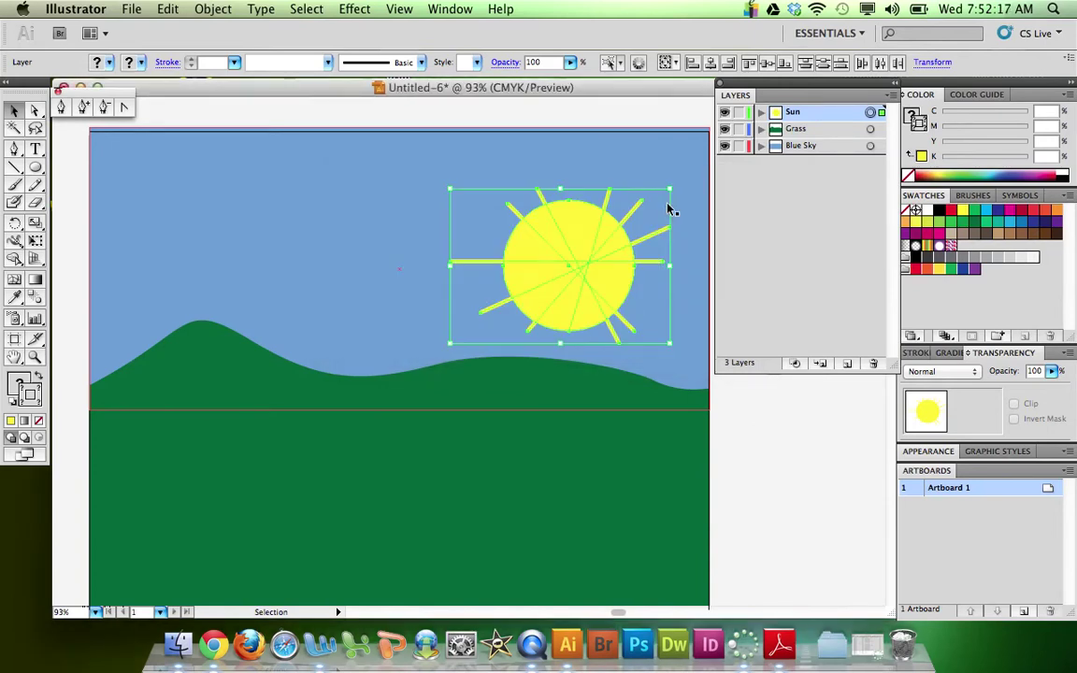
{"action": "left_click", "coordinate": [725, 114], "text": "super"}
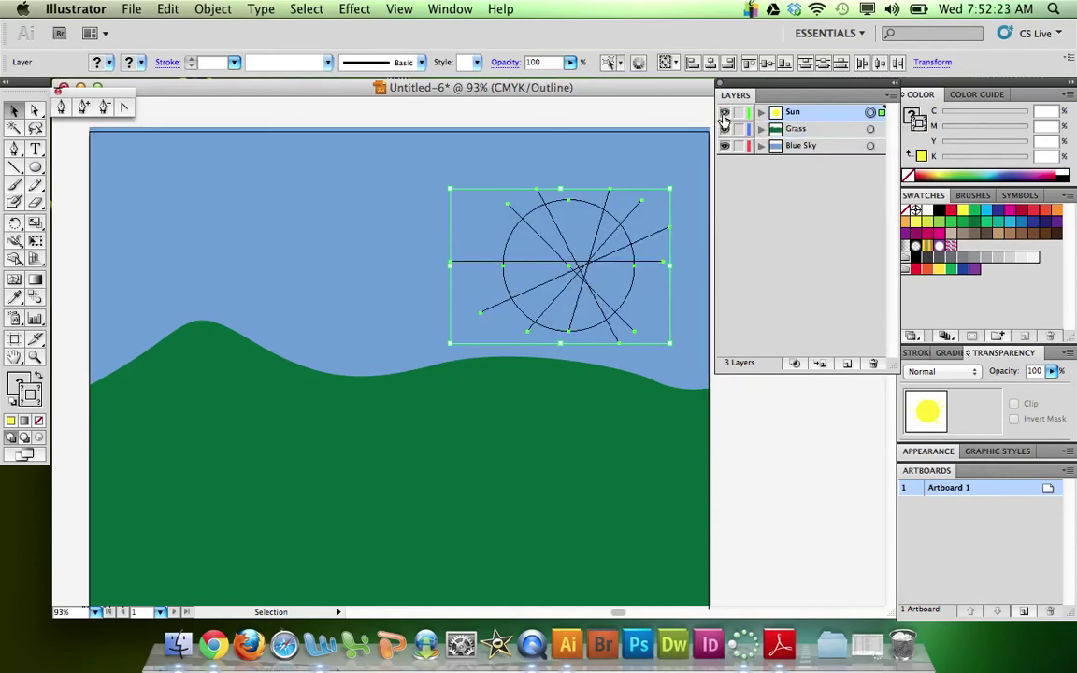
{"action": "left_click", "coordinate": [725, 118], "text": "super"}
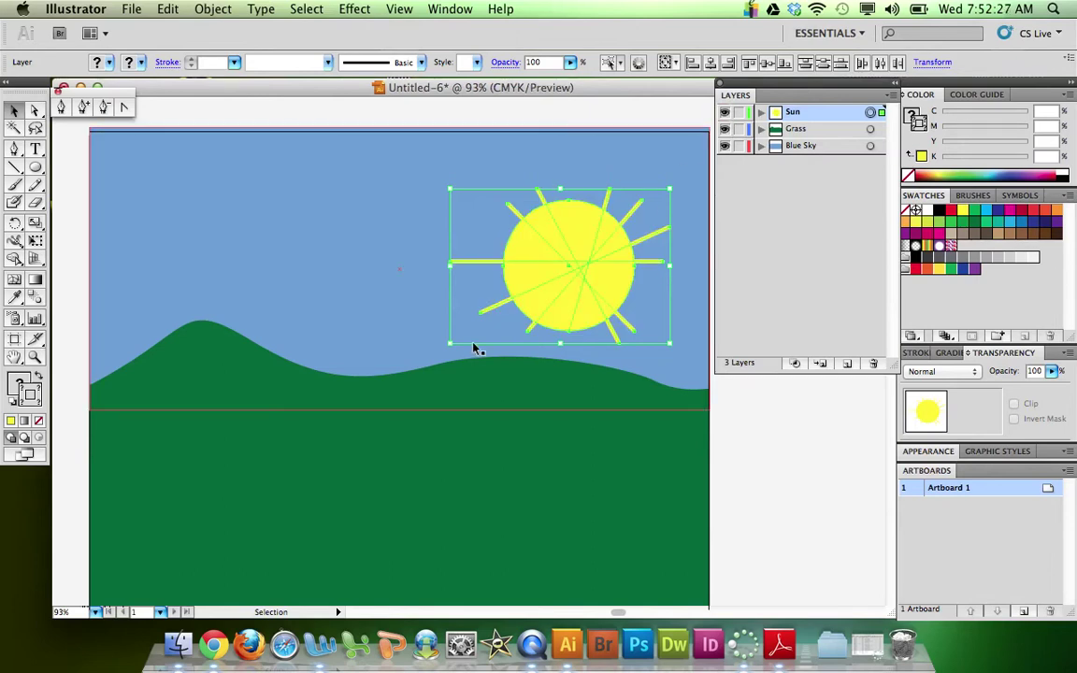
- Set the Sun layer's identification color to Yellow in its layer options
{"action": "scroll", "coordinate": [473, 349], "scroll_direction": "left", "scroll_amount": 15}
{"action": "scroll", "coordinate": [473, 349], "scroll_direction": "left", "scroll_amount": 3}
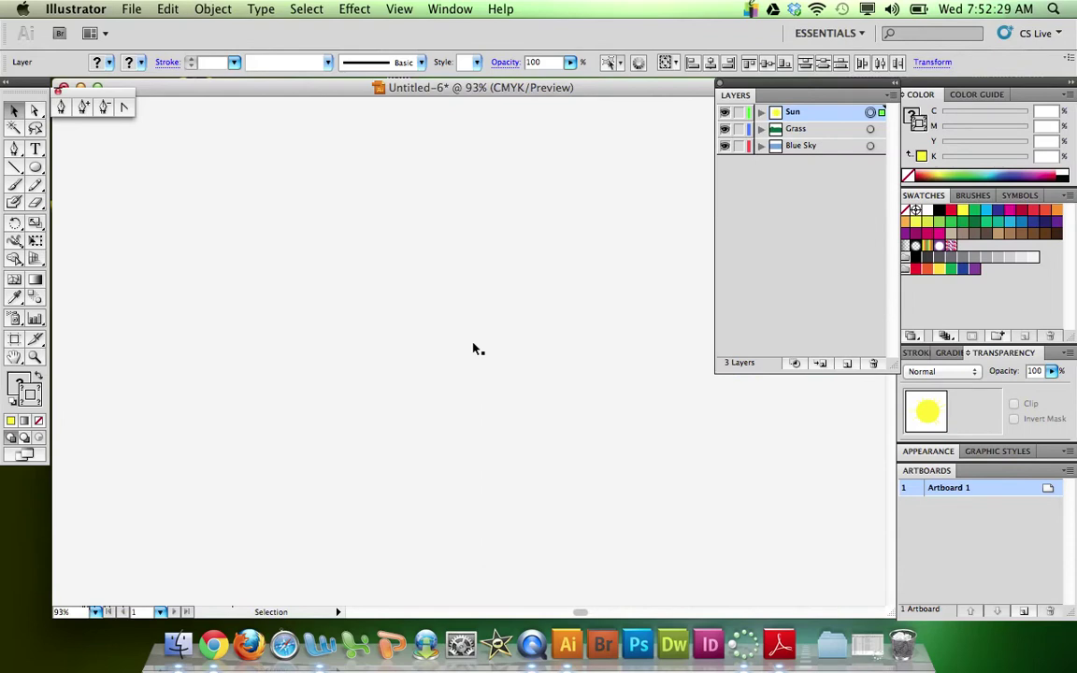
{"action": "double_click", "coordinate": [818, 119]}
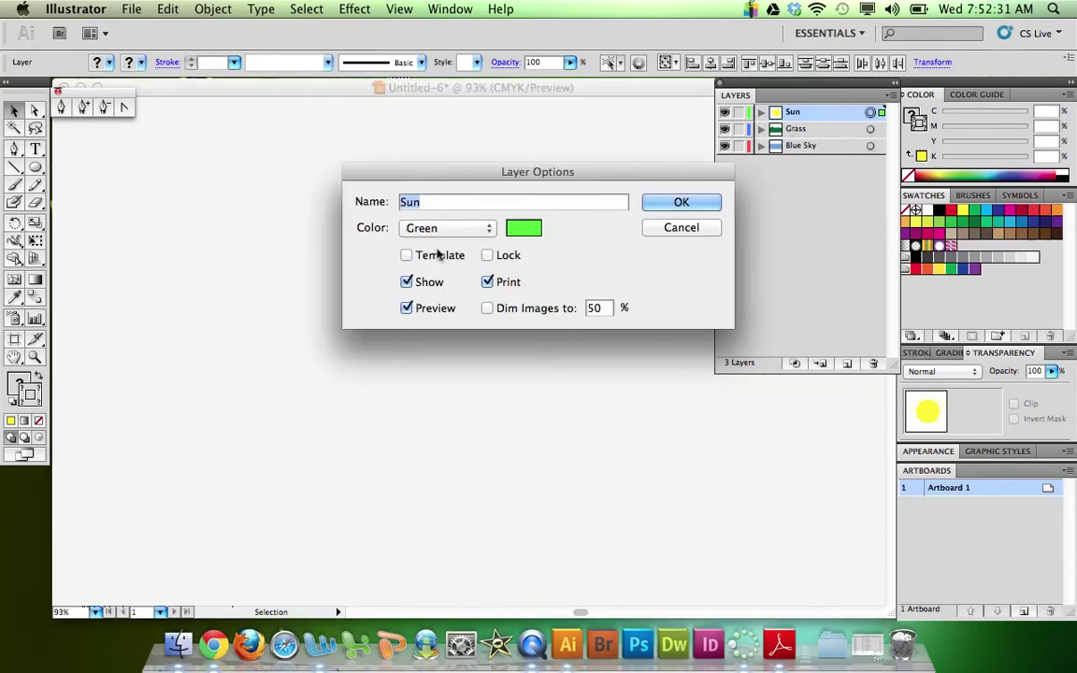
{"action": "left_click", "coordinate": [472, 233]}
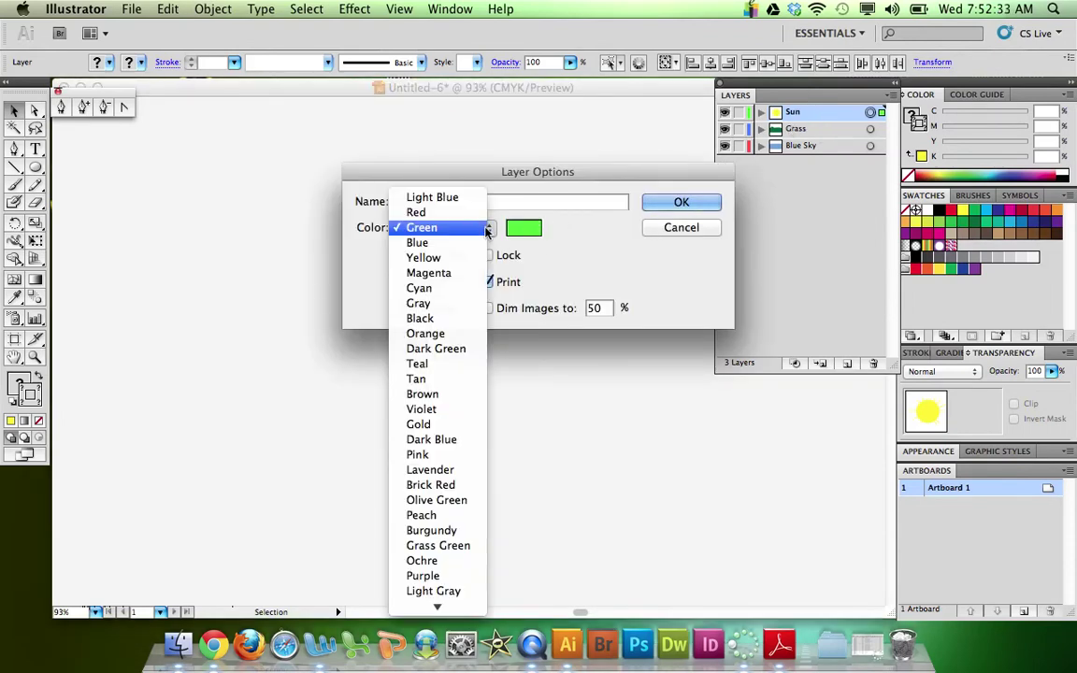
{"action": "left_click", "coordinate": [453, 260]}
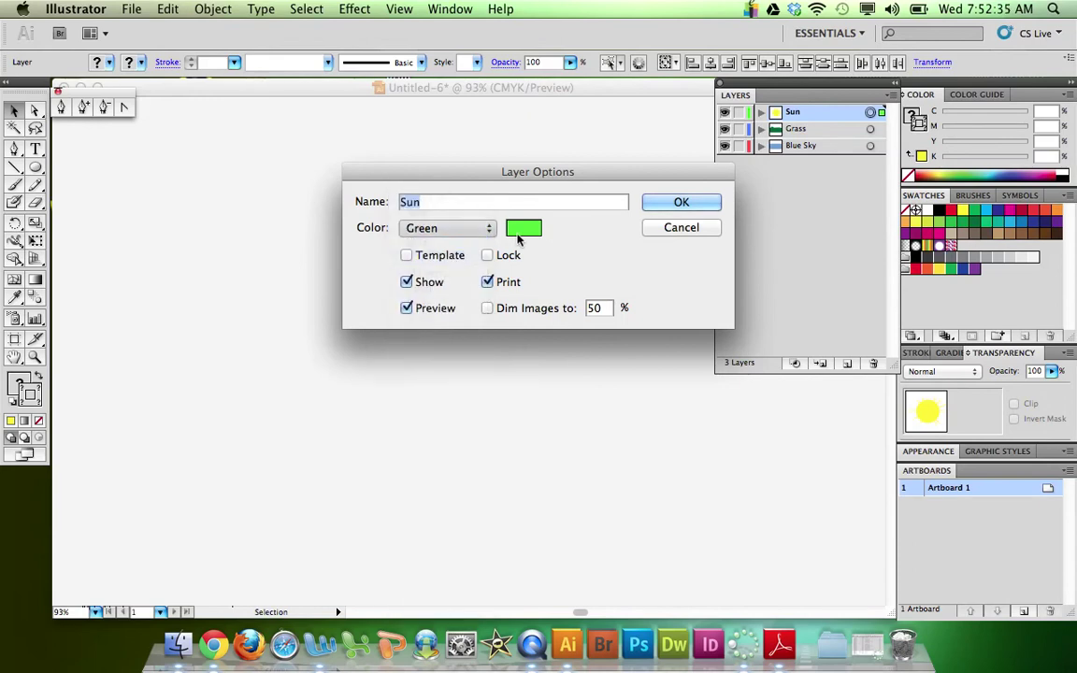
{"action": "left_click", "coordinate": [682, 202]}
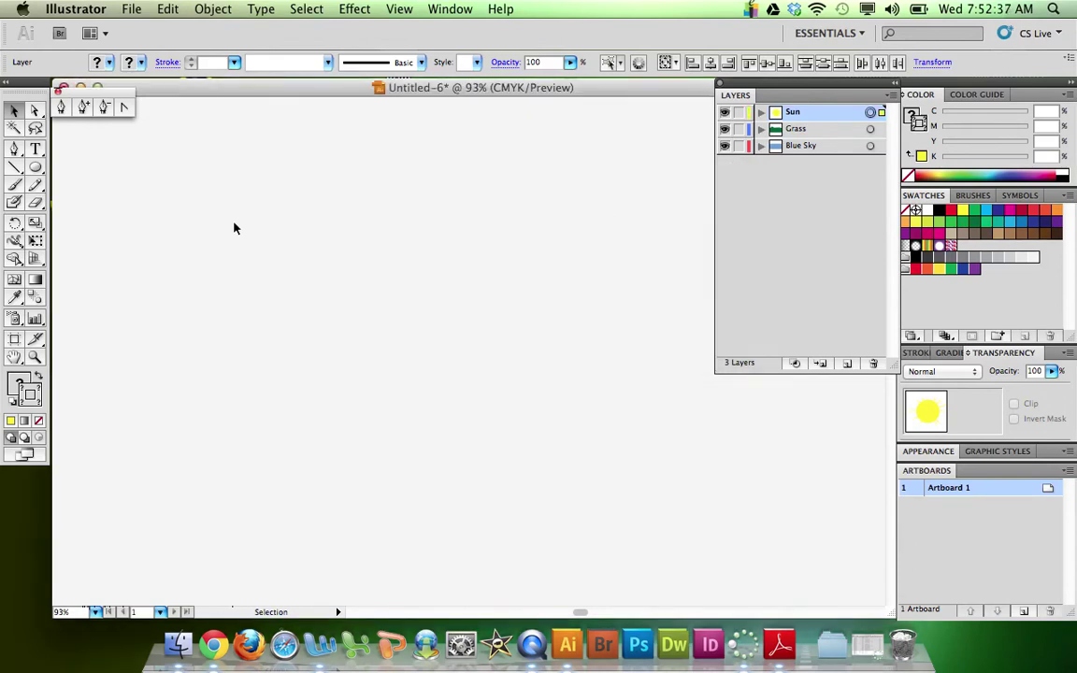
- Draw an open wavy path with the Pen tool on the empty canvas, using no fill and a 7 pt yellow stroke
{"action": "left_click", "coordinate": [14, 149]}
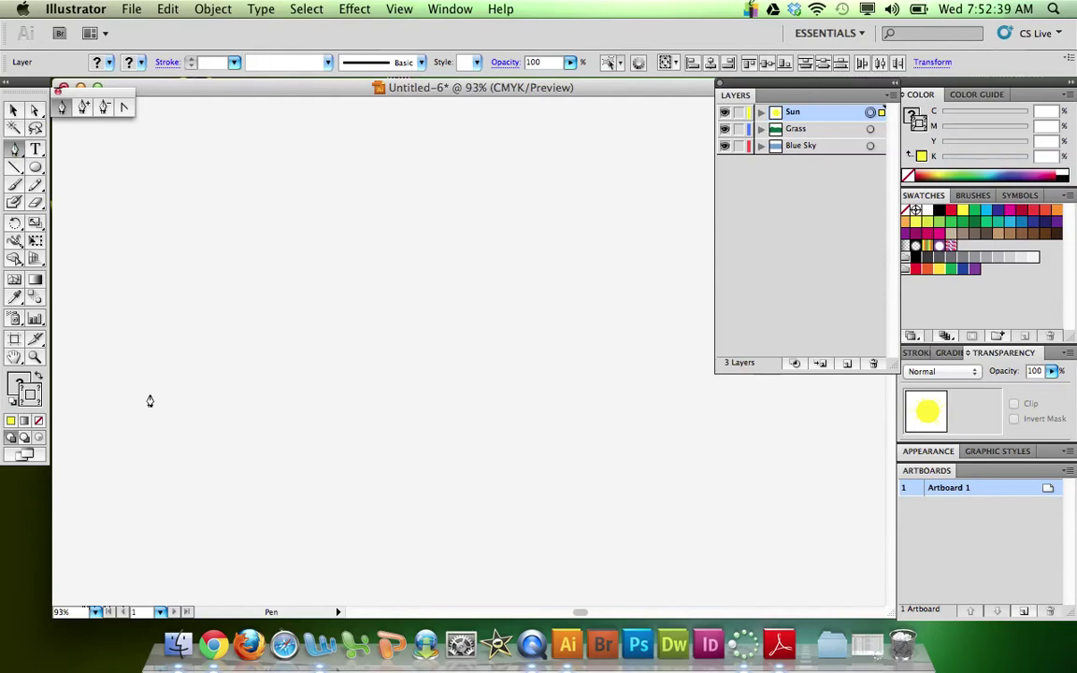
{"action": "mouse_move", "coordinate": [420, 333]}
{"action": "left_mouse_down"}
{"action": "mouse_move", "coordinate": [649, 451]}
{"action": "mouse_move", "coordinate": [671, 451]}
{"action": "left_mouse_up"}
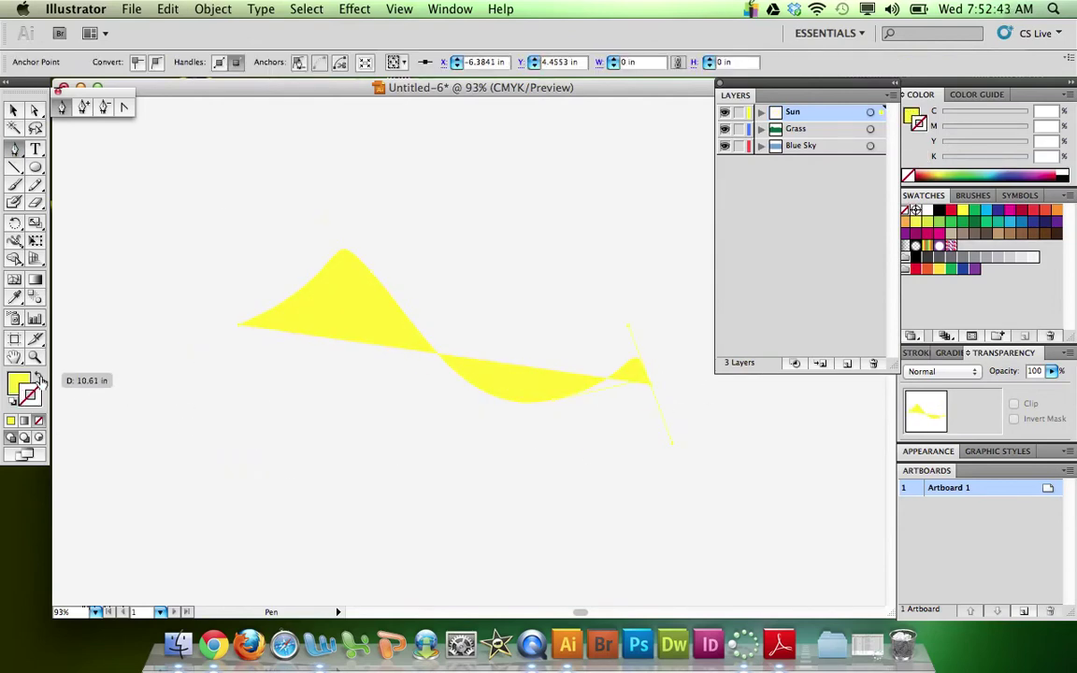
{"action": "key", "text": "shift+x"}
{"action": "key", "text": "v"}
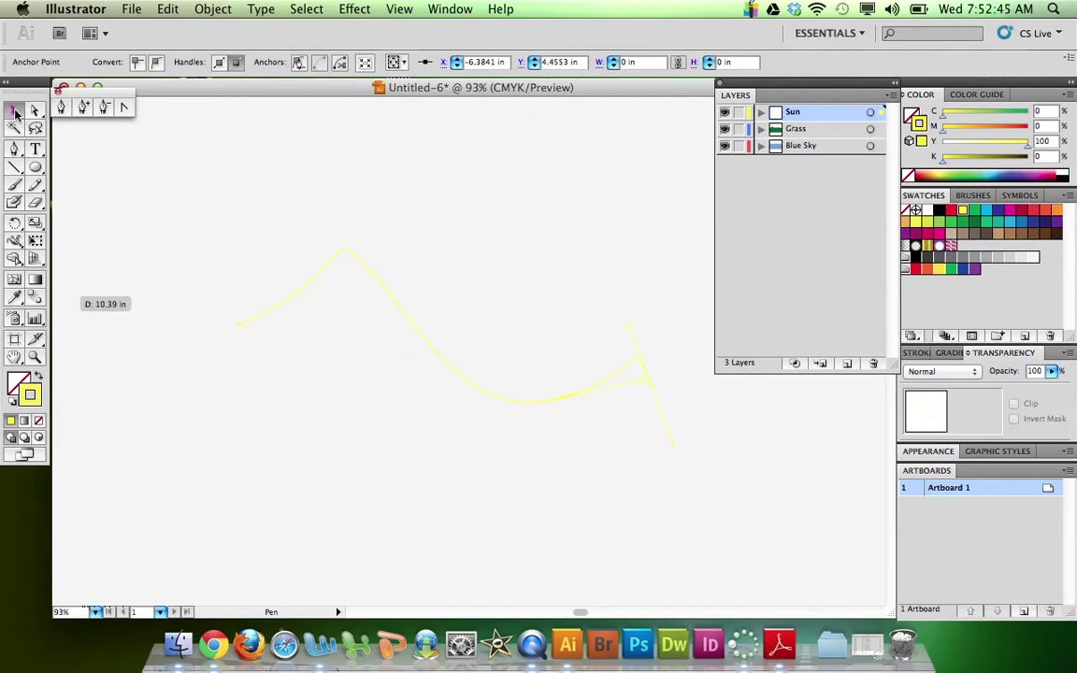
{"action": "left_click_drag", "start_coordinate": [154, 258], "coordinate": [285, 316]}
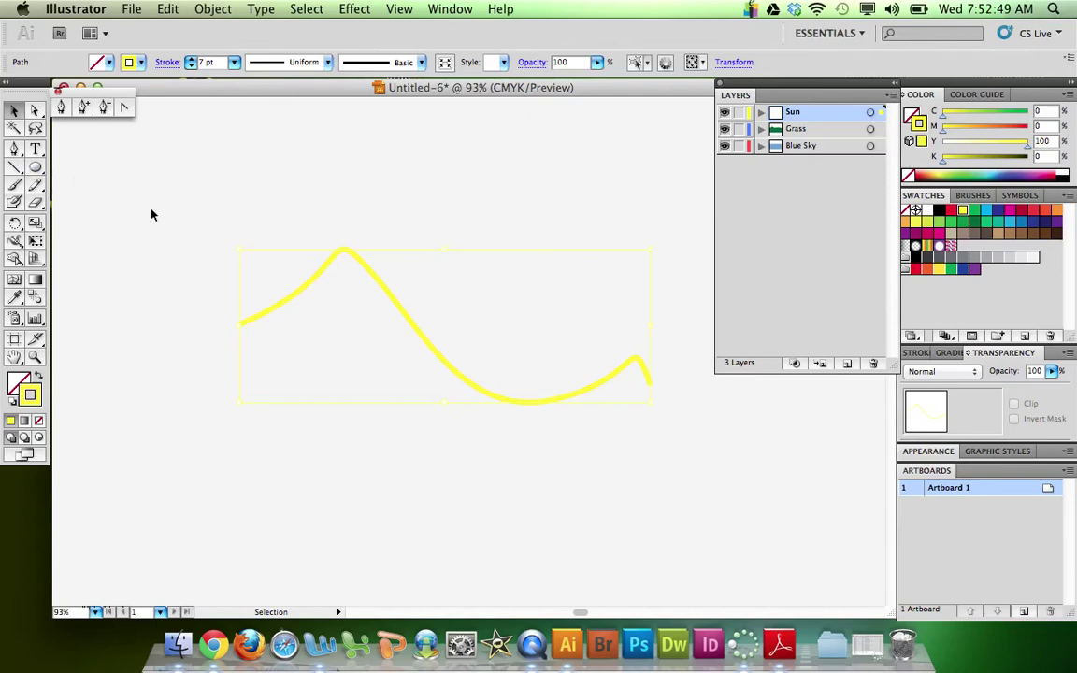
- Extend the right end of the wavy yellow path with a downward segment that curves back to the left
{"action": "left_click", "coordinate": [13, 148]}
{"action": "left_click", "coordinate": [649, 391]}
{"action": "left_click_drag", "start_coordinate": [628, 488], "coordinate": [558, 502]}
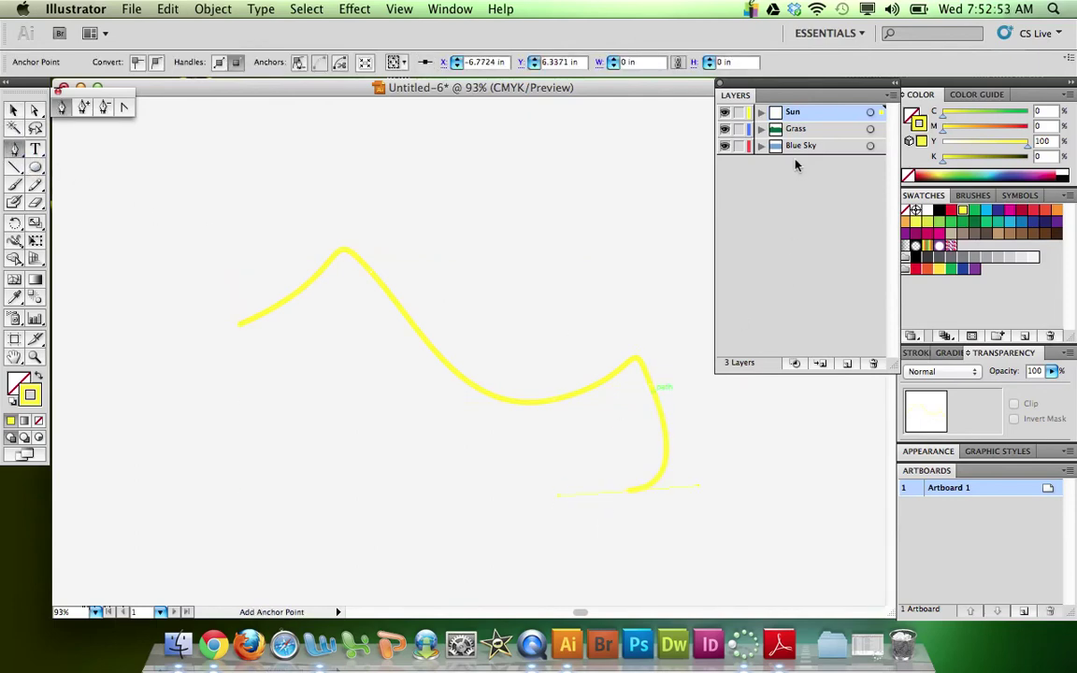
- Set the Sun layer's identification color to Blue to contrast with the yellow path
{"action": "double_click", "coordinate": [785, 112]}
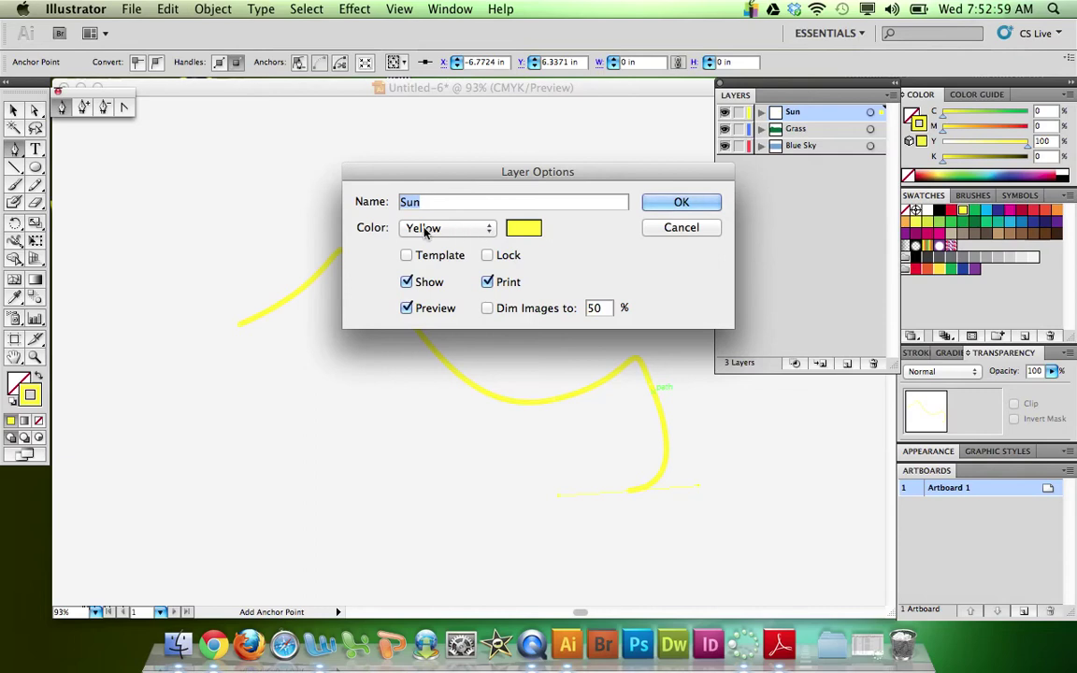
{"action": "left_click", "coordinate": [680, 203]}
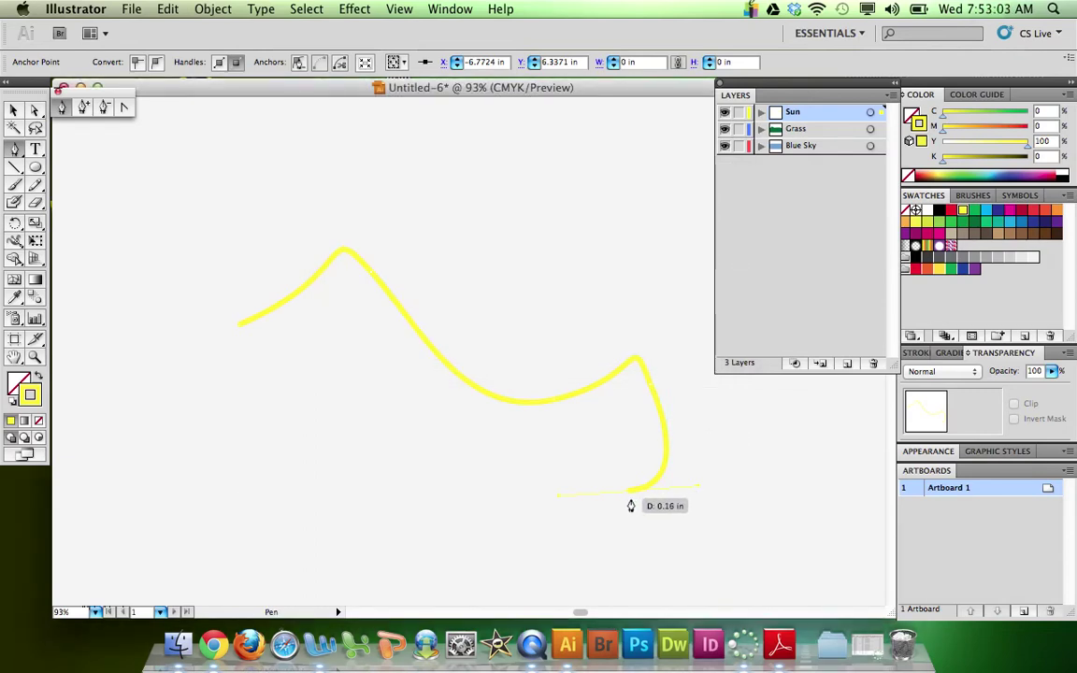
{"action": "double_click", "coordinate": [799, 113]}
{"action": "left_click", "coordinate": [455, 228]}
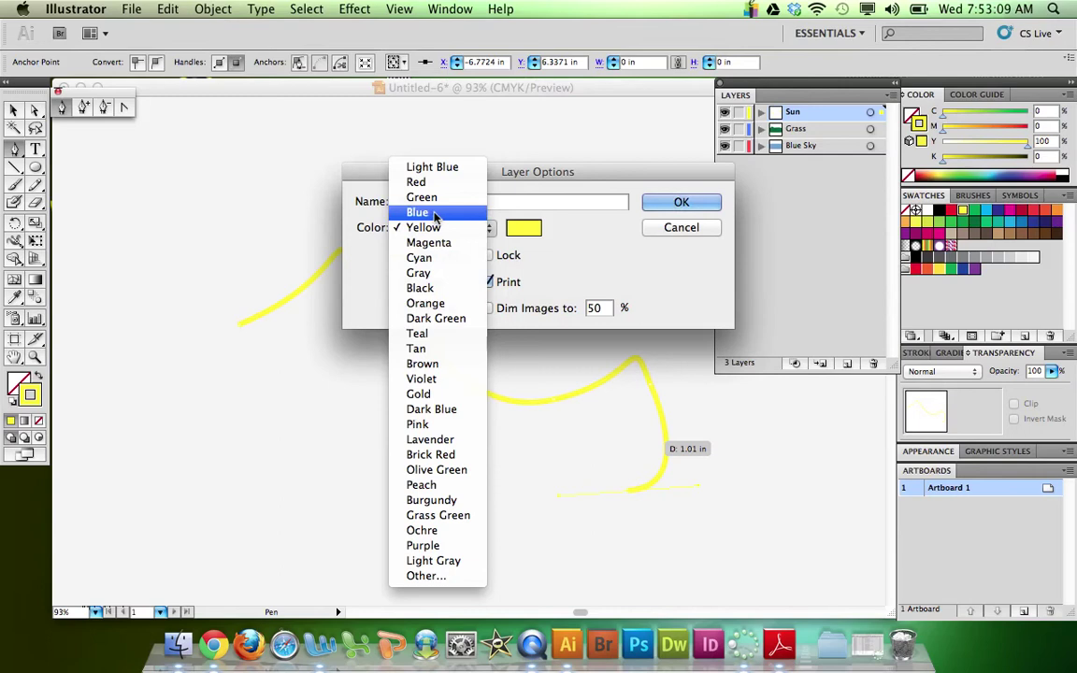
{"action": "left_click", "coordinate": [436, 213]}
{"action": "left_click", "coordinate": [660, 208]}
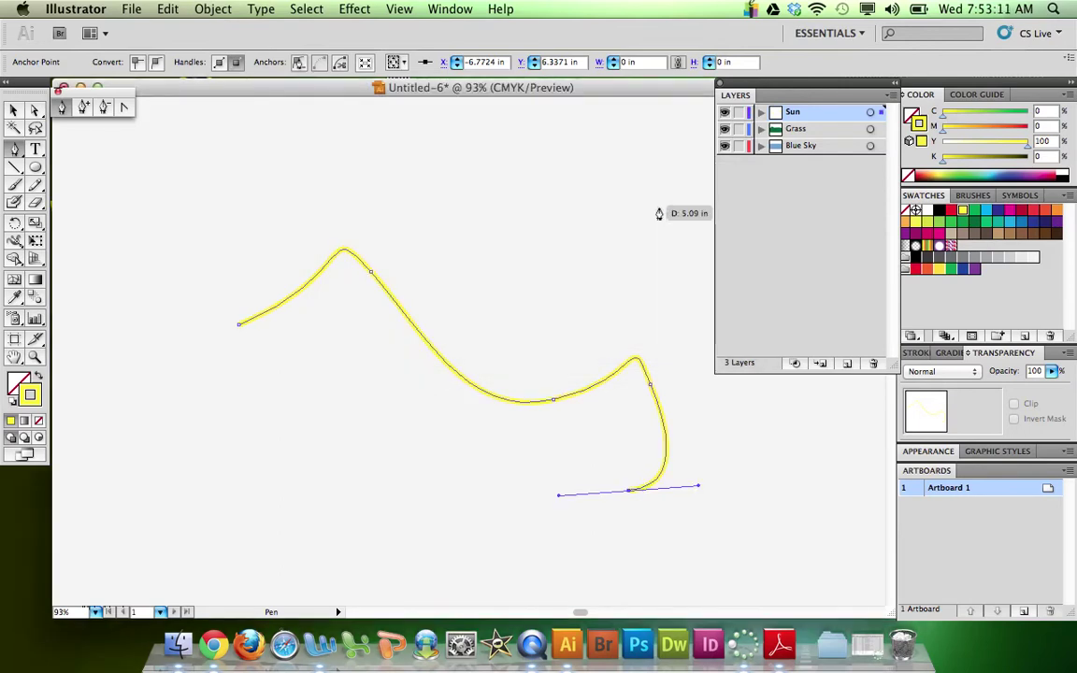
{"action": "left_click_drag", "start_coordinate": [614, 501], "coordinate": [560, 457]}
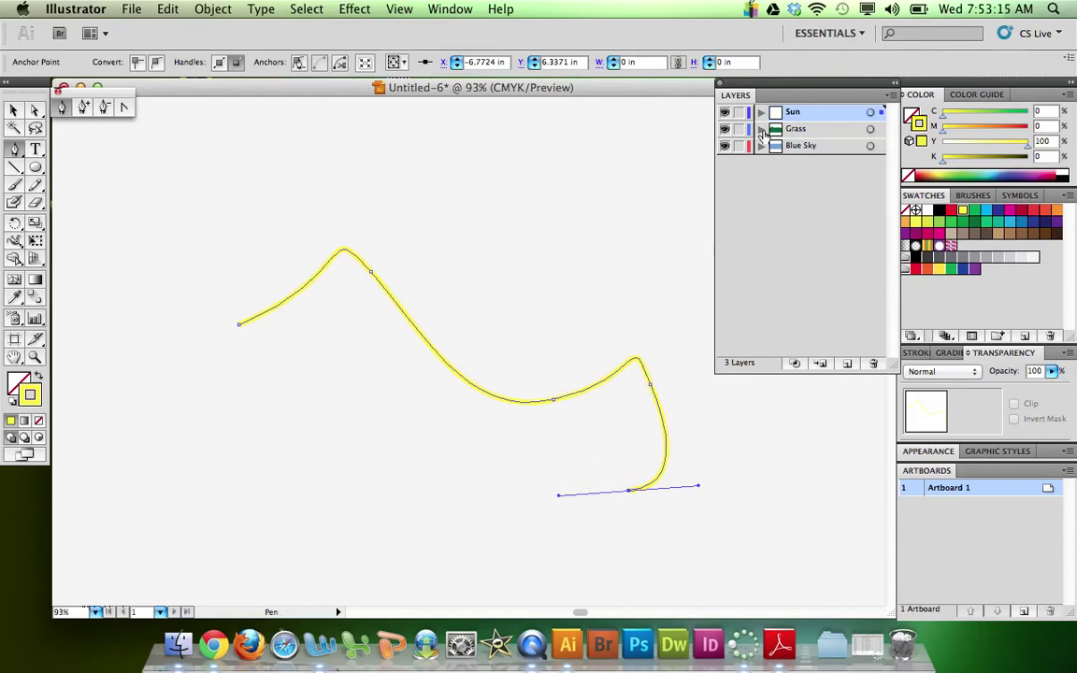
- Check the Sun layer's identification color in its layer options, and return to the landscape artwork
{"action": "double_click", "coordinate": [792, 113]}
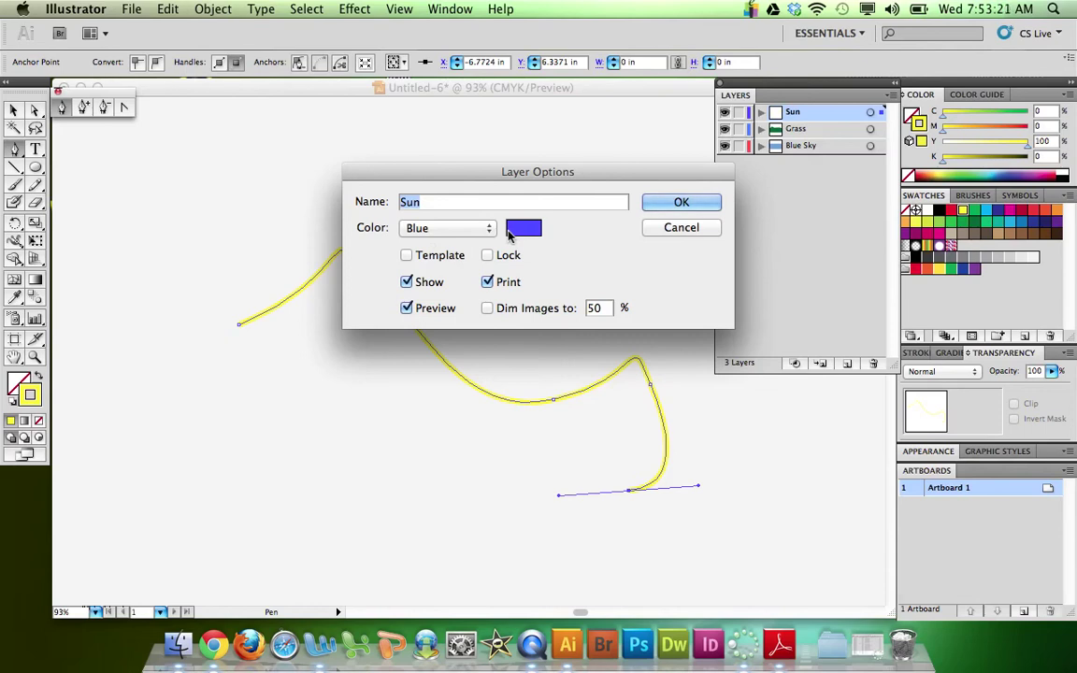
{"action": "left_click", "coordinate": [669, 208]}
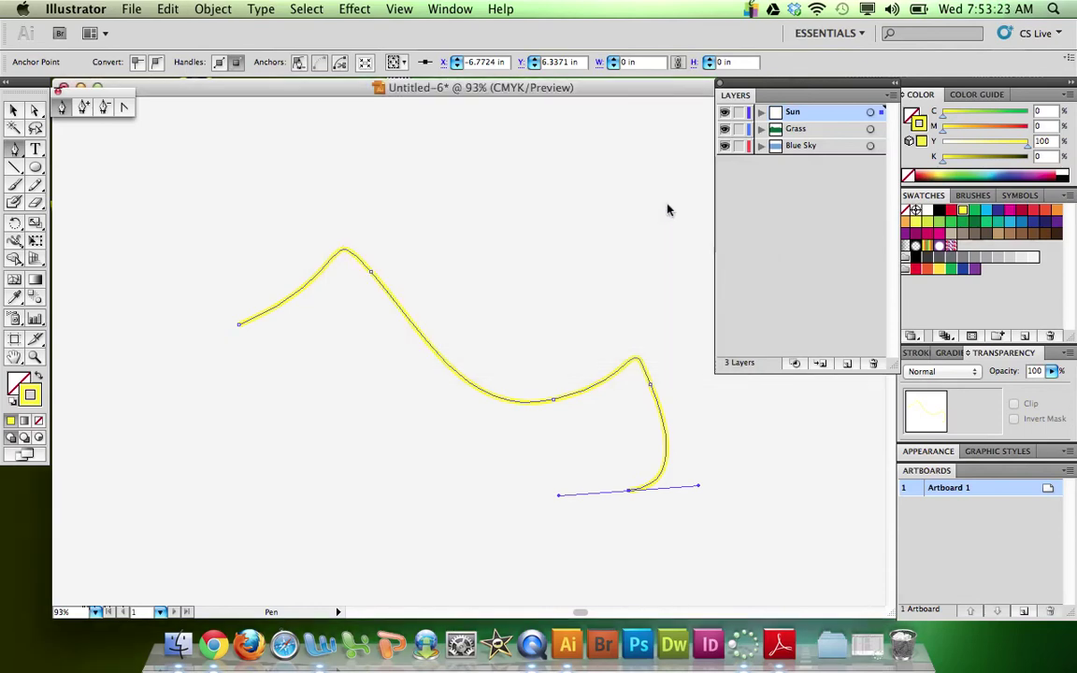
{"action": "scroll", "coordinate": [584, 331], "scroll_direction": "right", "scroll_amount": 15}
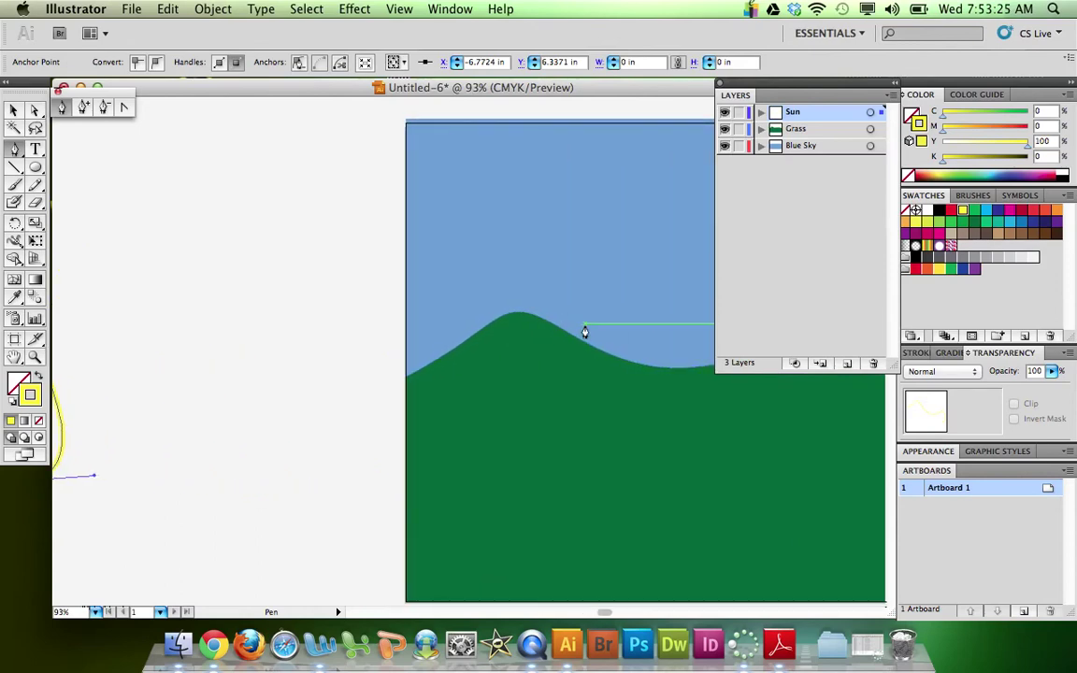
{"action": "scroll", "coordinate": [585, 332], "scroll_direction": "right", "scroll_amount": 3}
{"action": "scroll", "coordinate": [584, 332], "scroll_direction": "left", "scroll_amount": 5}
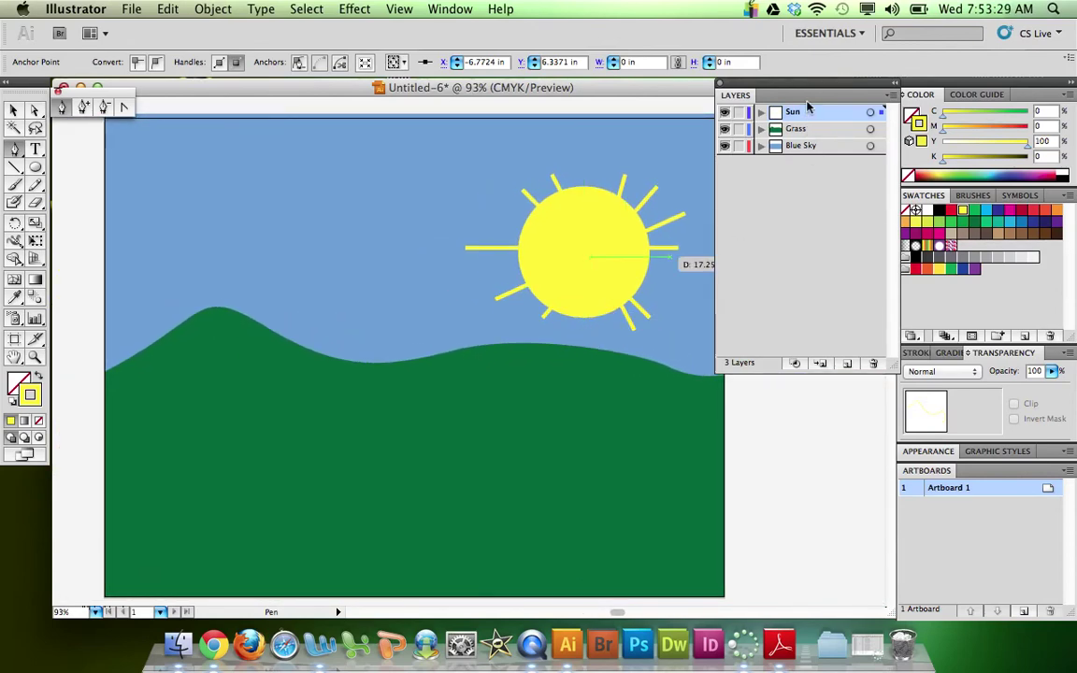
- Nest the Blue Sky layer inside the Grass layer as a sublayer
{"action": "left_click", "coordinate": [808, 132]}
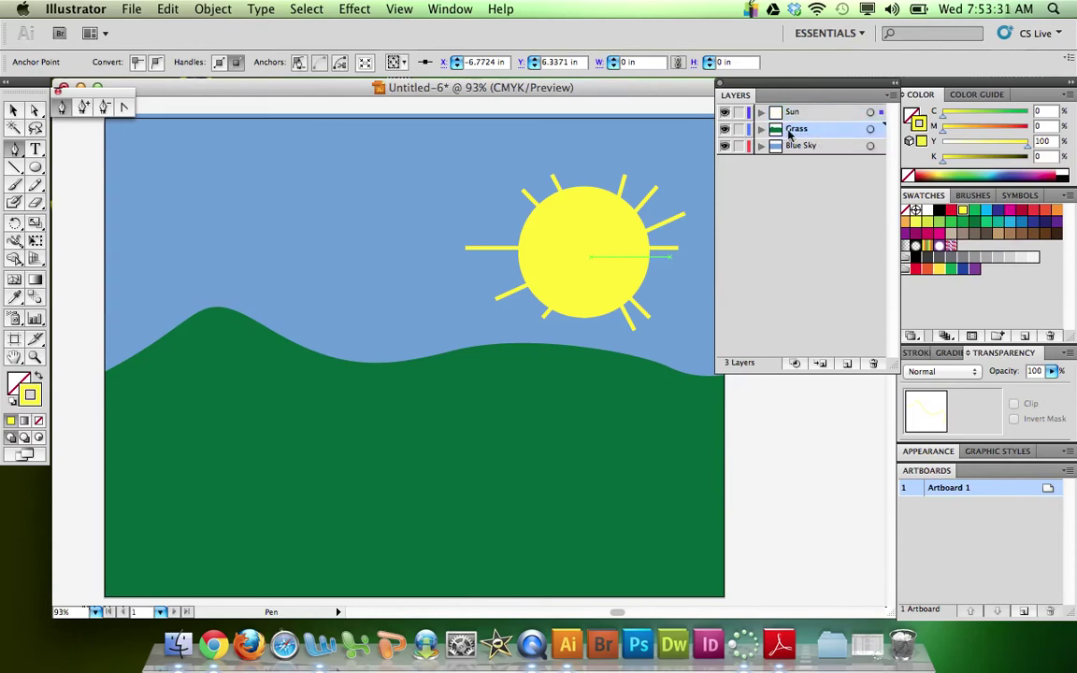
{"action": "left_click", "coordinate": [806, 146]}
{"action": "mouse_move", "coordinate": [805, 149]}
{"action": "left_mouse_down"}
{"action": "mouse_move", "coordinate": [805, 122]}
{"action": "mouse_move", "coordinate": [805, 161]}
{"action": "mouse_move", "coordinate": [797, 133]}
{"action": "left_mouse_up"}
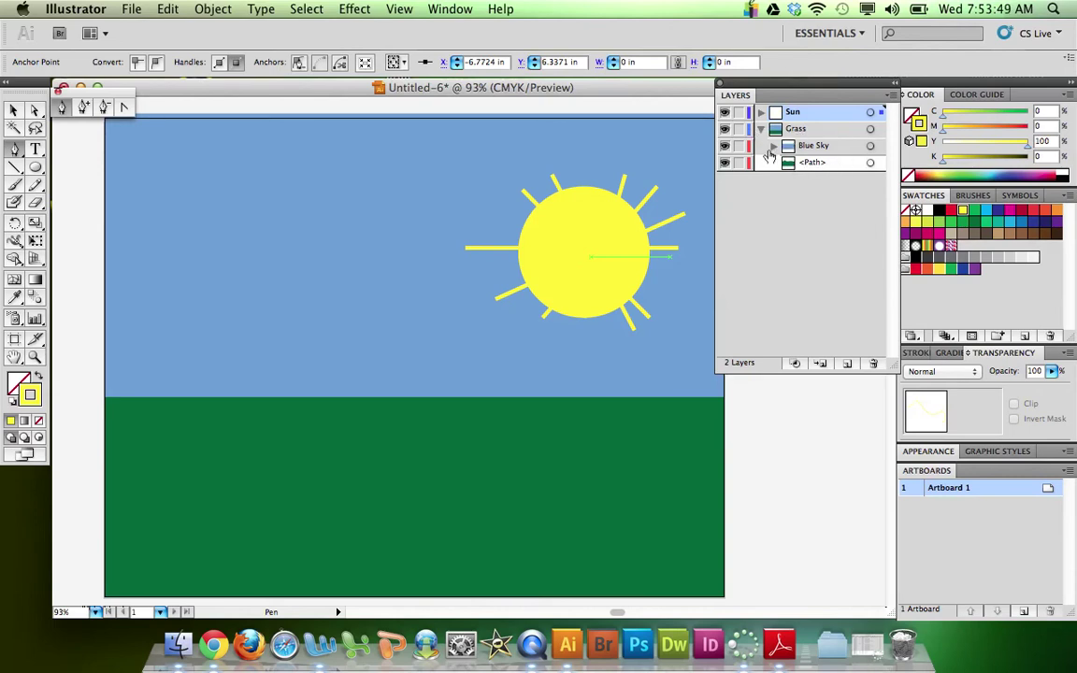
- Move the Blue Sky layer out of Grass to the top of the layer stack, and return it to the bottom beneath Grass
{"action": "left_click", "coordinate": [808, 147]}
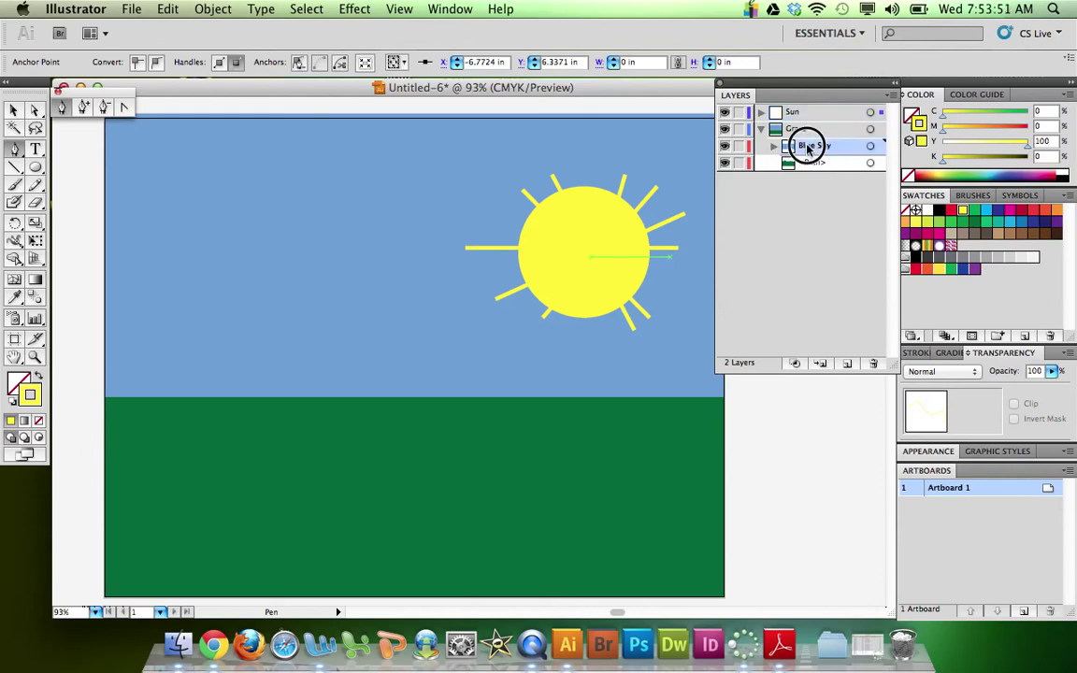
{"action": "left_click_drag", "start_coordinate": [809, 147], "coordinate": [810, 111]}
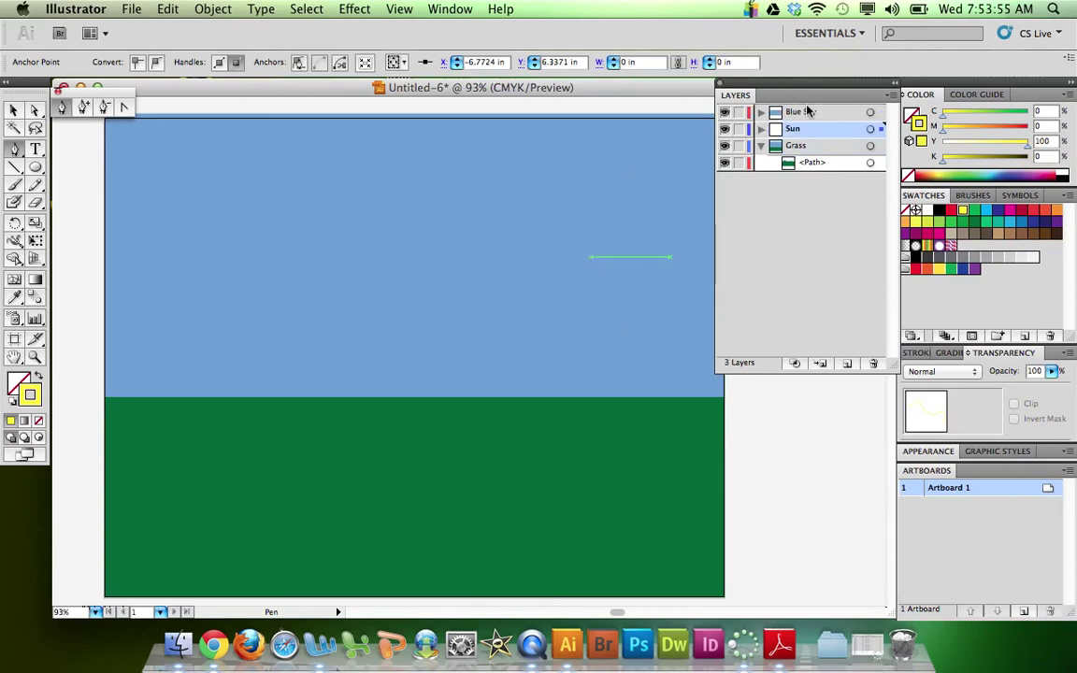
{"action": "left_click", "coordinate": [761, 147]}
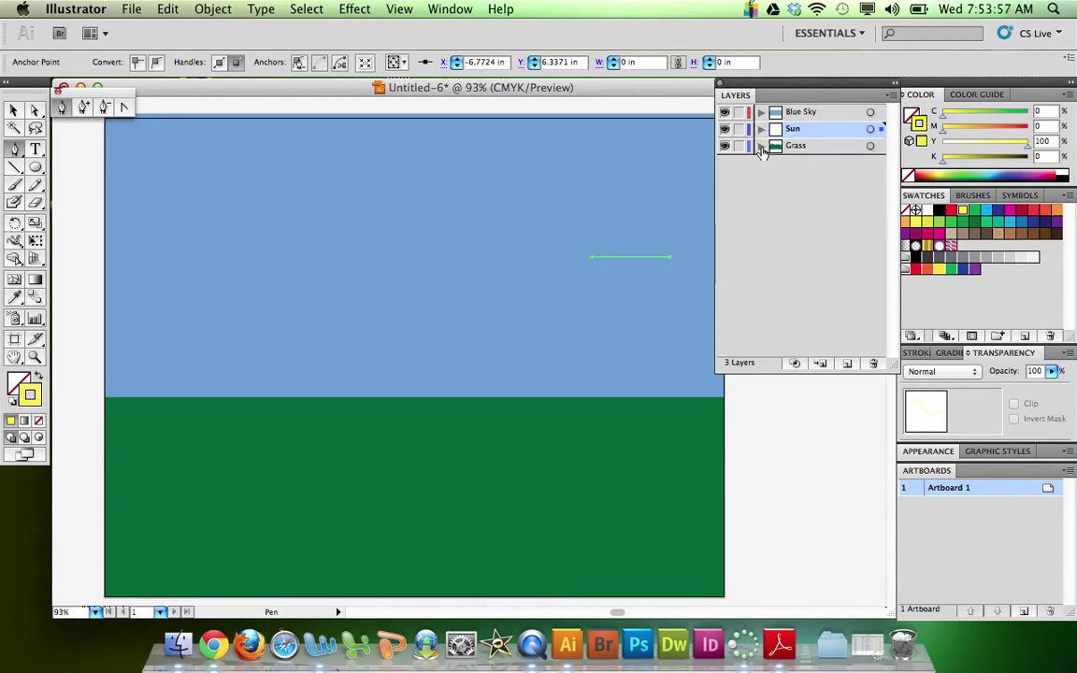
{"action": "left_click_drag", "start_coordinate": [801, 111], "coordinate": [800, 161]}
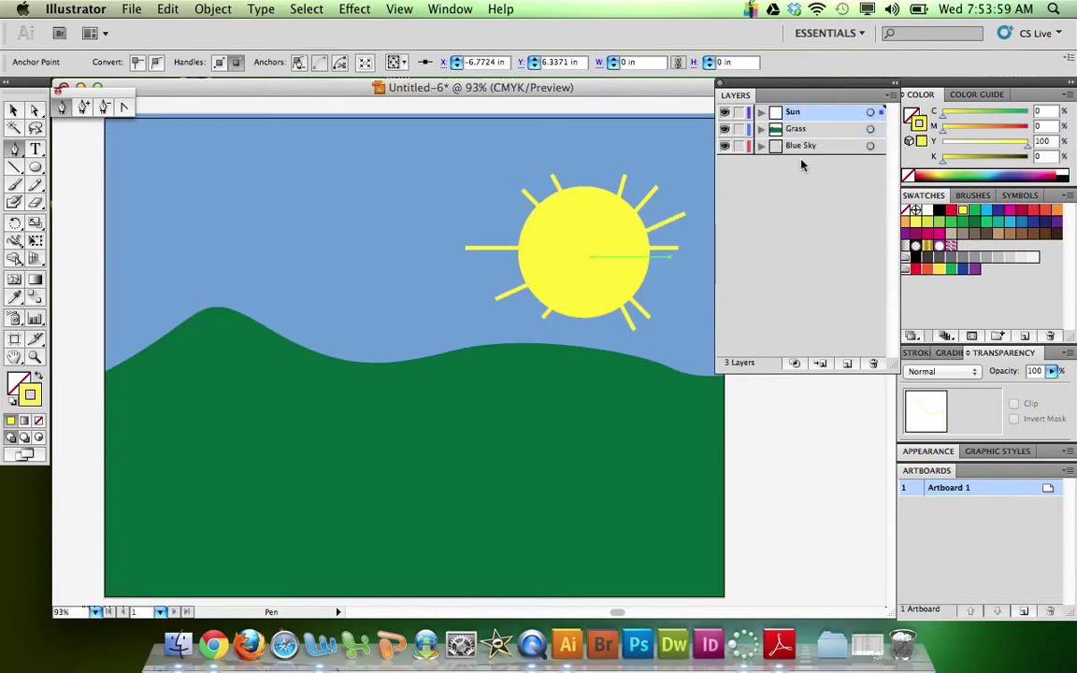